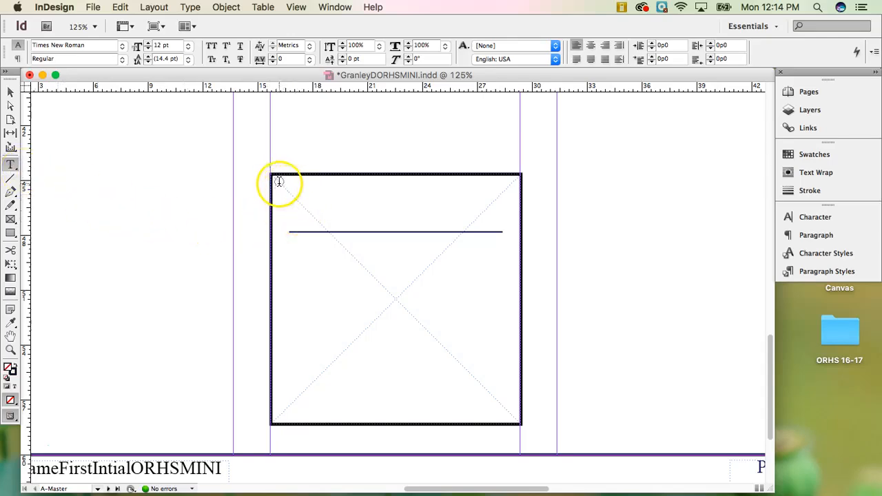
# Draw a text frame above the blue line, about 13p8.8 wide and 3p0.5 high, with its edges meeting the black box's top and sides.
pyautogui.moveTo(275, 182); pyautogui.dragTo(516, 230)
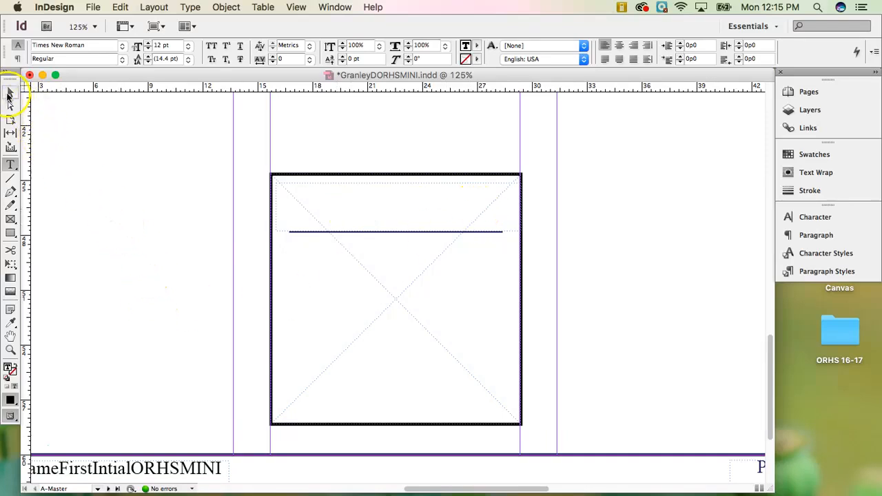
pyautogui.click(10, 93)
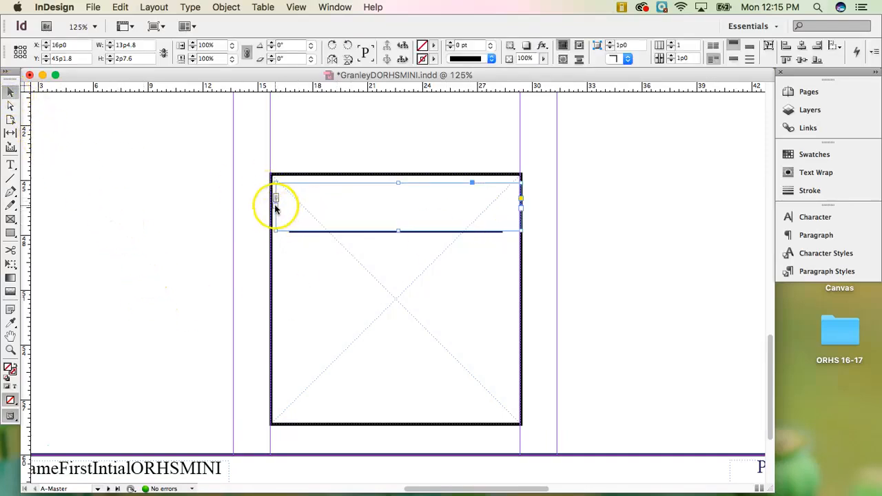
pyautogui.moveTo(396, 183); pyautogui.dragTo(396, 177)
pyautogui.moveTo(278, 202); pyautogui.dragTo(271, 202)
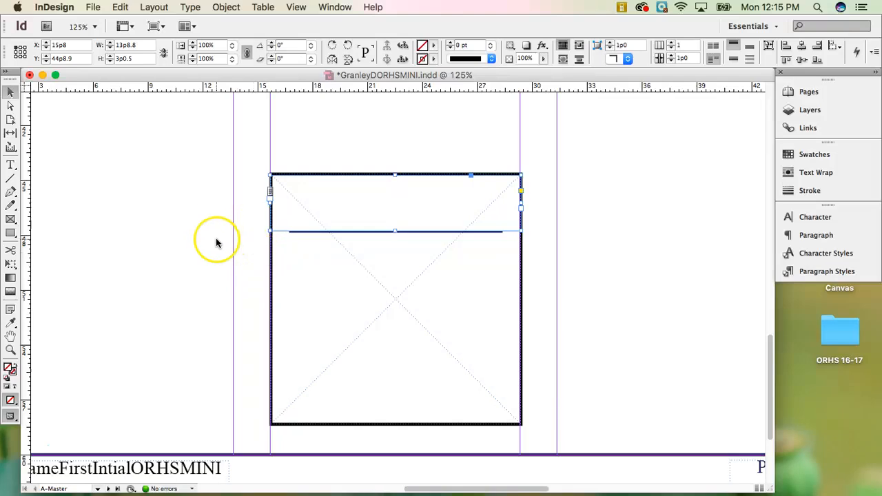
# Apply the Subhead 1 paragraph style to the text frame and enter the heading "Inside The S:".
pyautogui.click(11, 165)
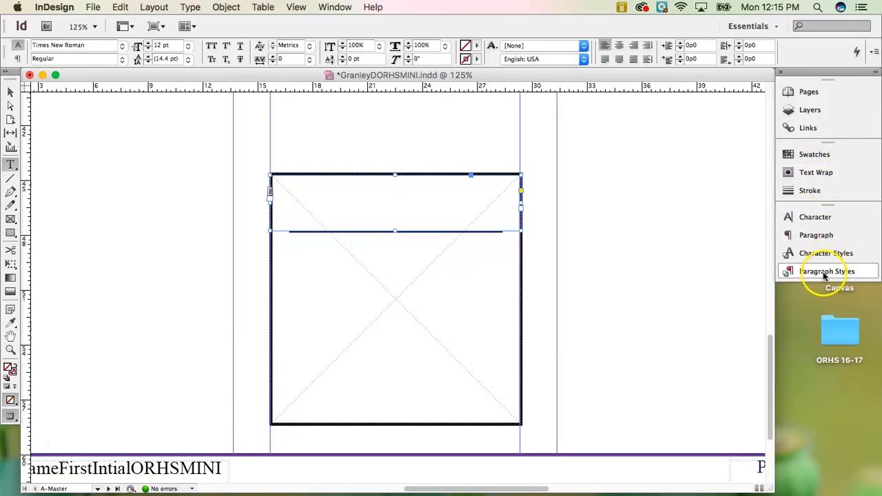
pyautogui.click(193, 9)
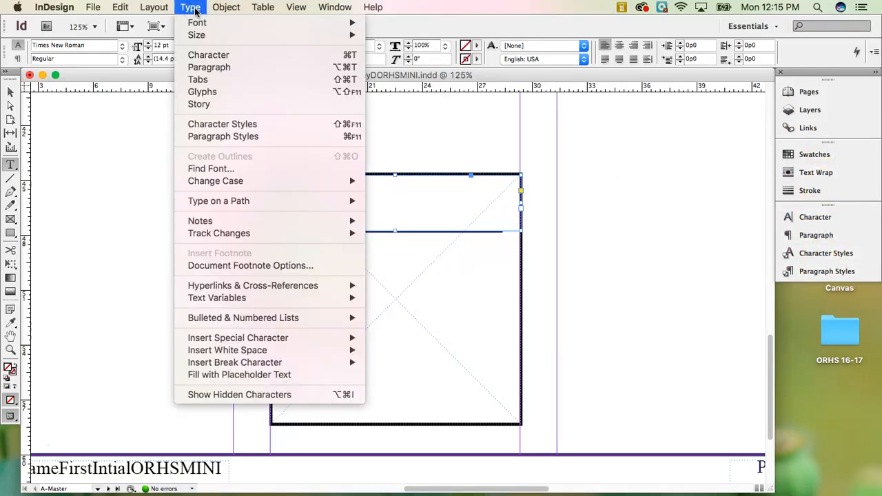
pyautogui.click(238, 136)
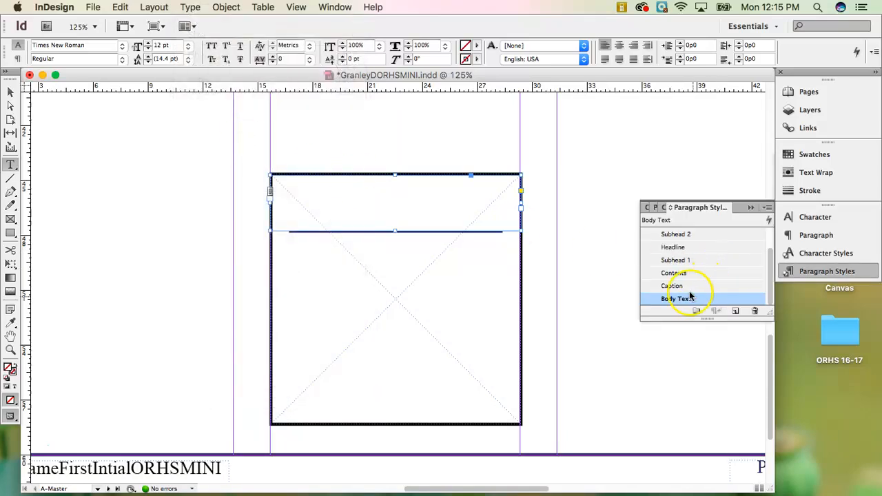
pyautogui.click(684, 263)
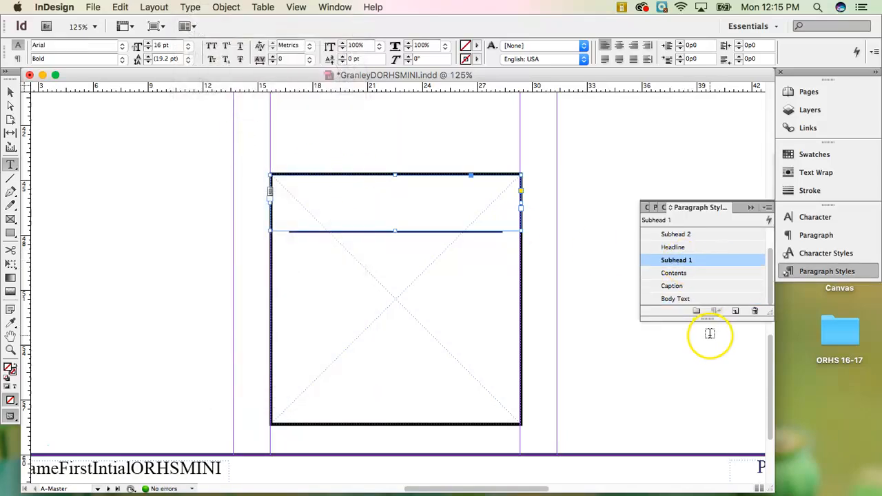
pyautogui.click(316, 198)
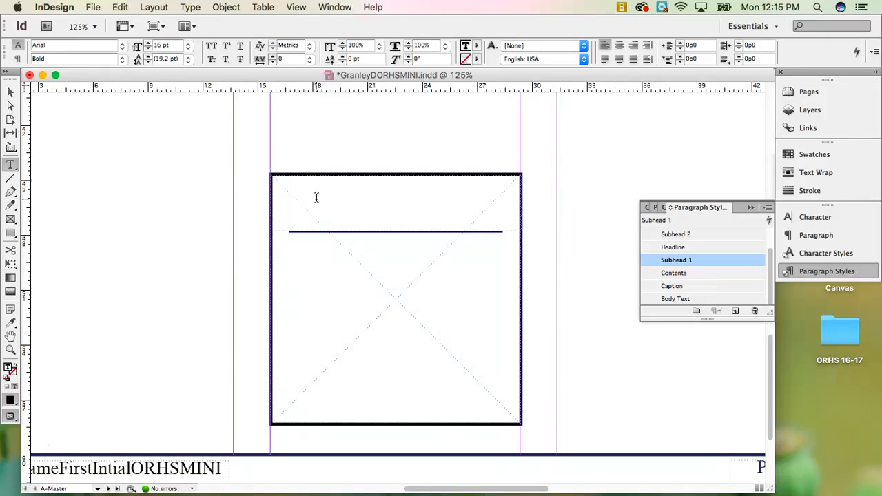
pyautogui.write('Inside The S:')
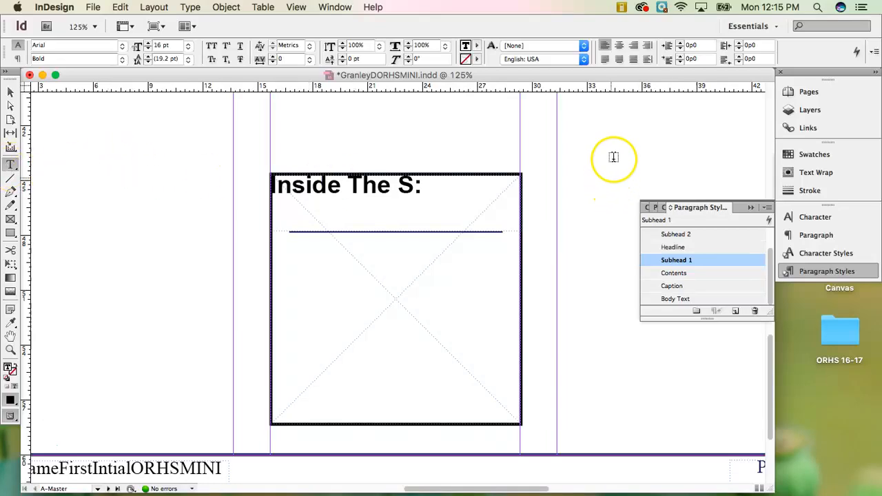
# Center the "Inside The S:" heading horizontally and vertically within its text frame.
pyautogui.click(619, 45)
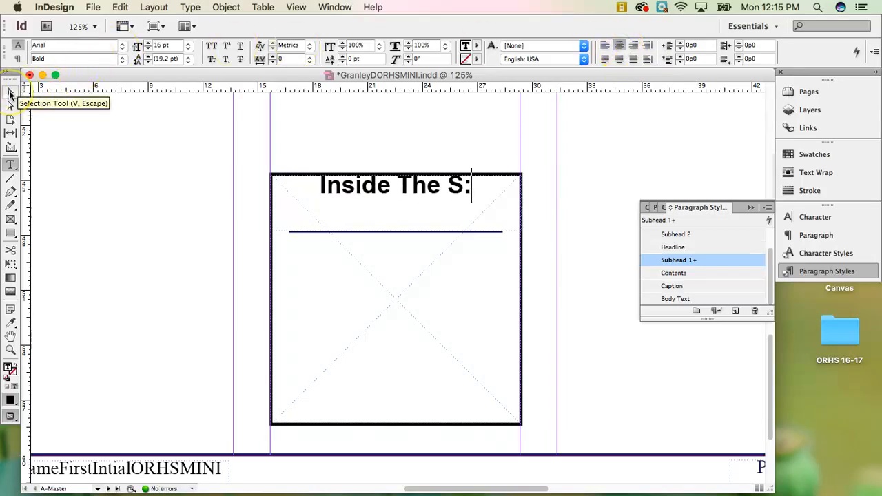
pyautogui.click(10, 94)
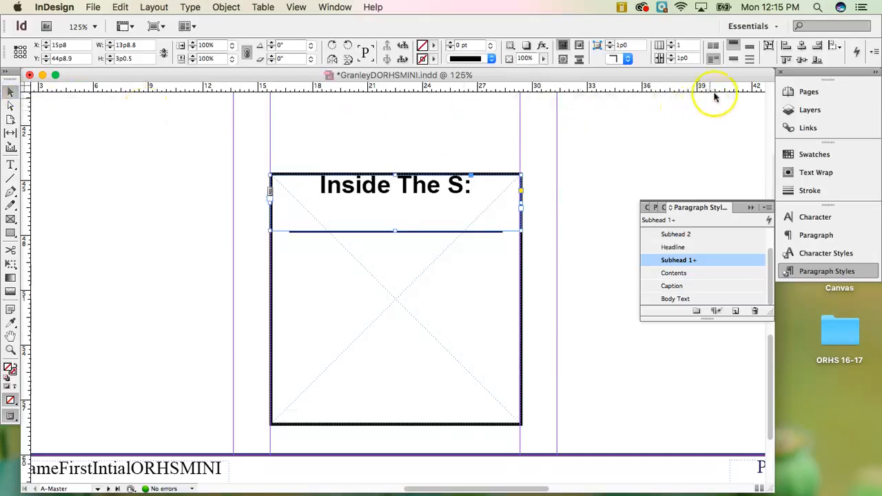
pyautogui.click(730, 62)
pyautogui.click(591, 137)
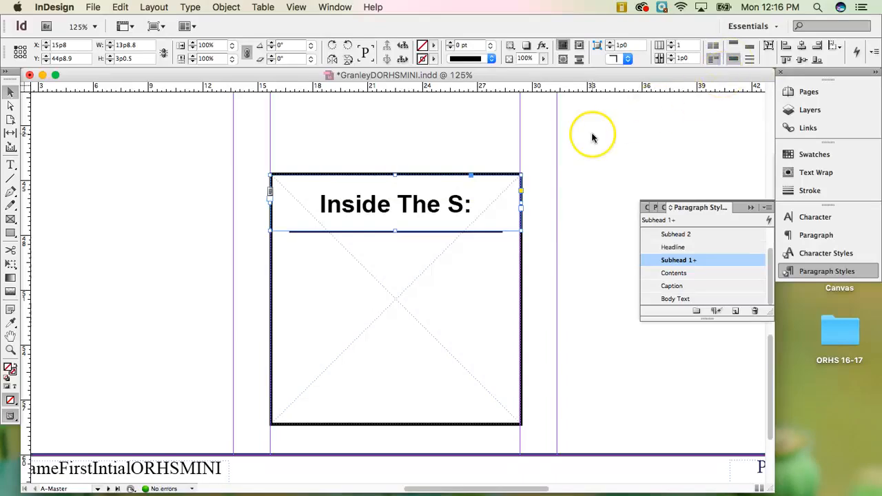
pyautogui.click(97, 150)
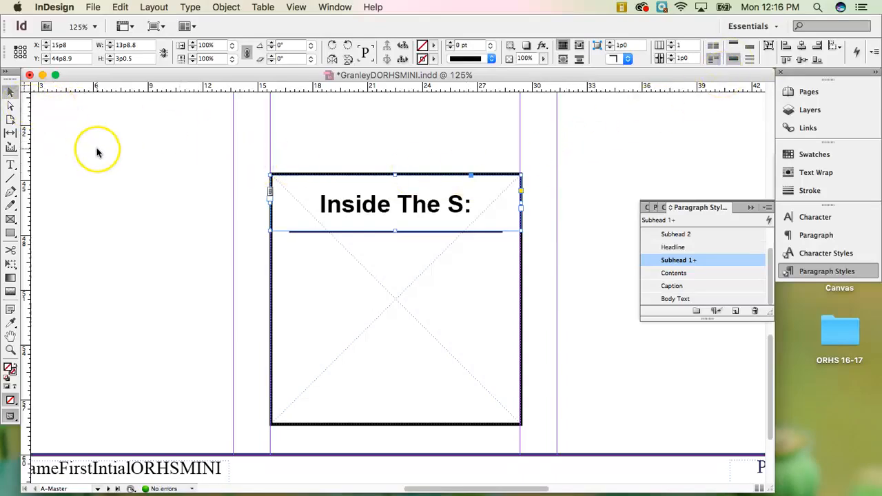
pyautogui.click(751, 208)
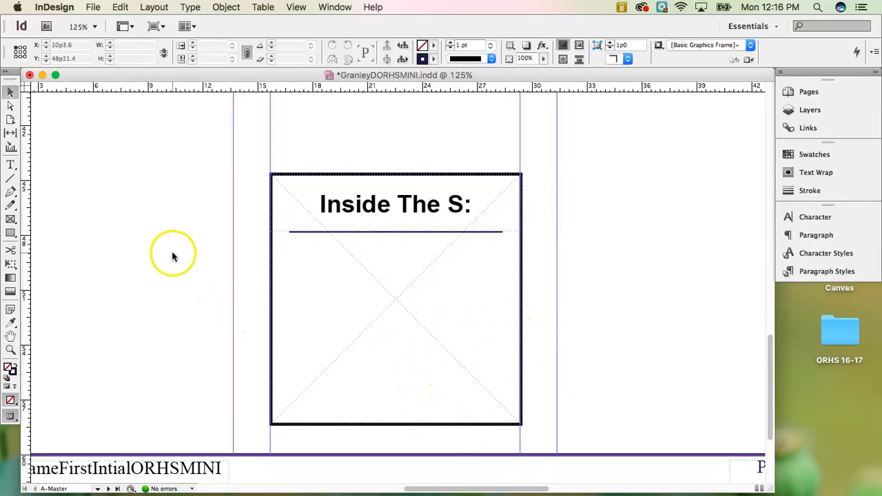
# Create a 4p8 by 4p8 rectangle frame and position it just inside the black box's lower-right corner, at X 24p3.2.
pyautogui.click(11, 219)
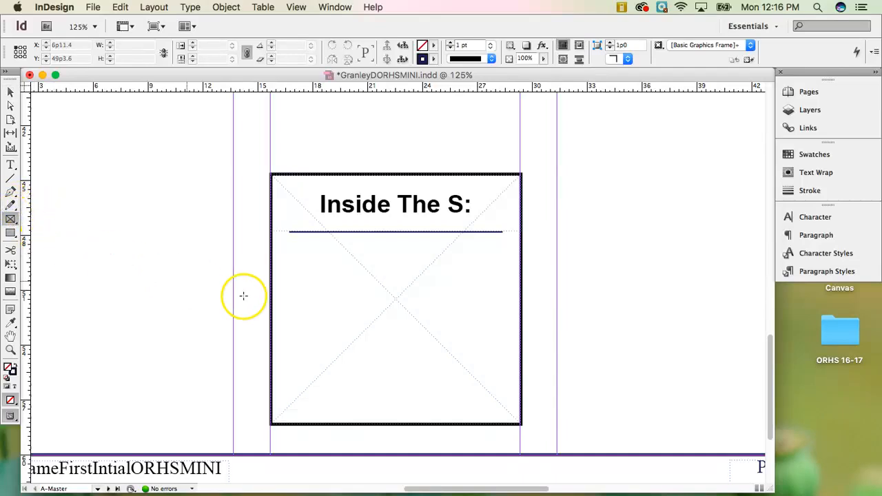
pyautogui.click(383, 331)
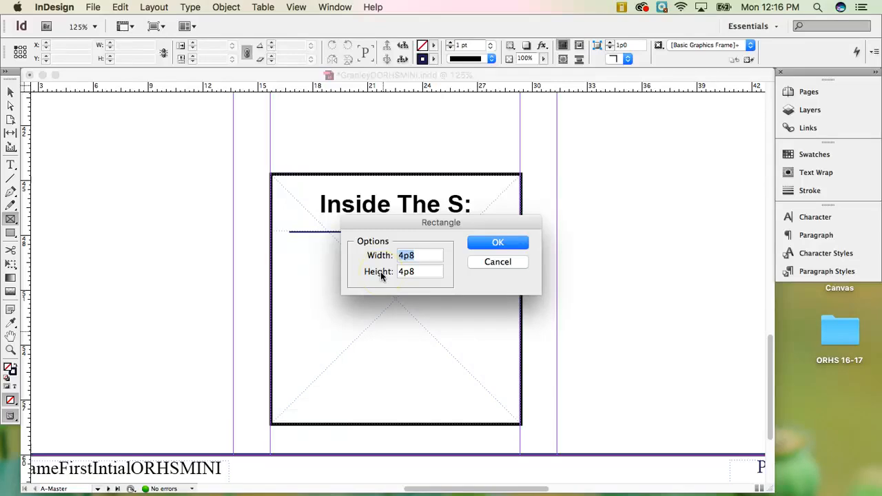
pyautogui.click(498, 244)
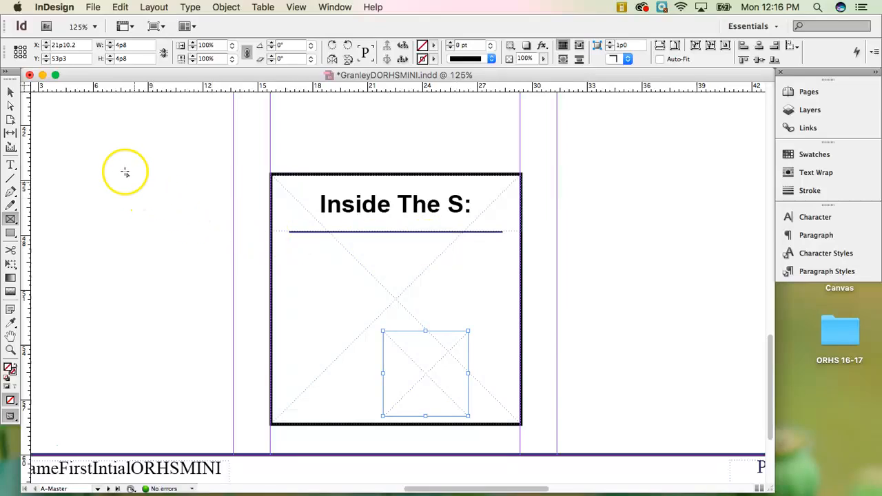
pyautogui.click(11, 92)
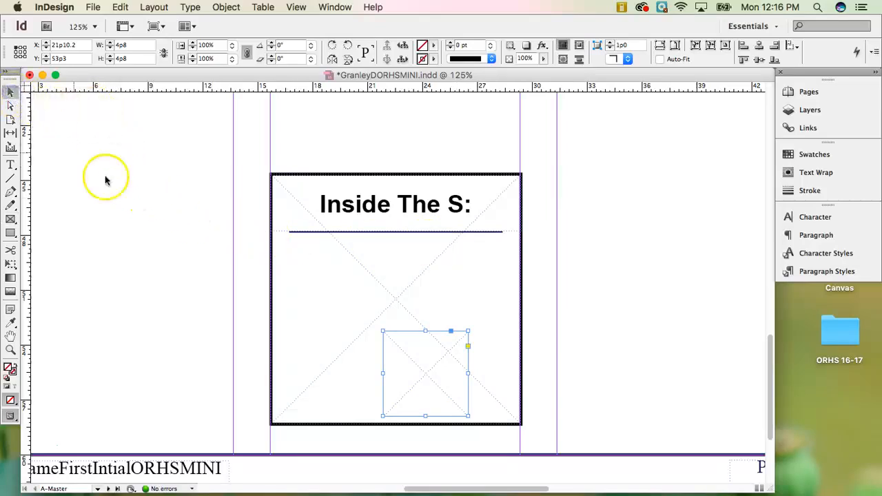
pyautogui.moveTo(407, 375); pyautogui.dragTo(452, 371)
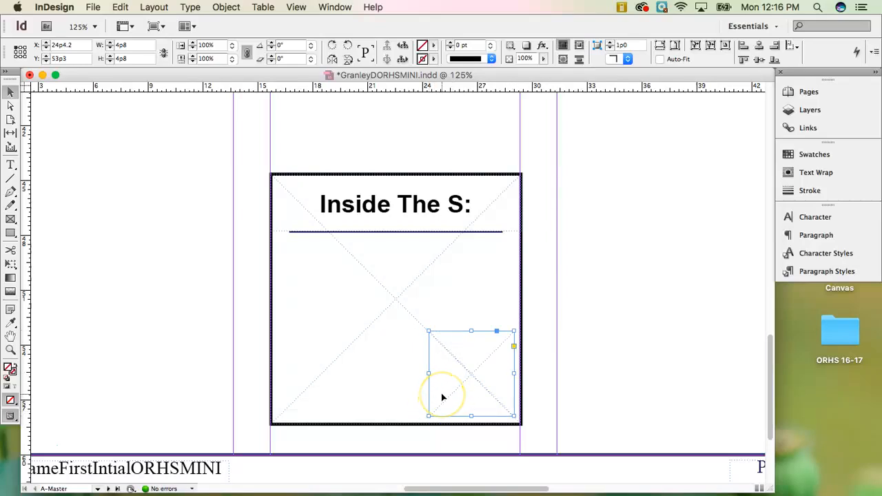
pyautogui.press('Left')
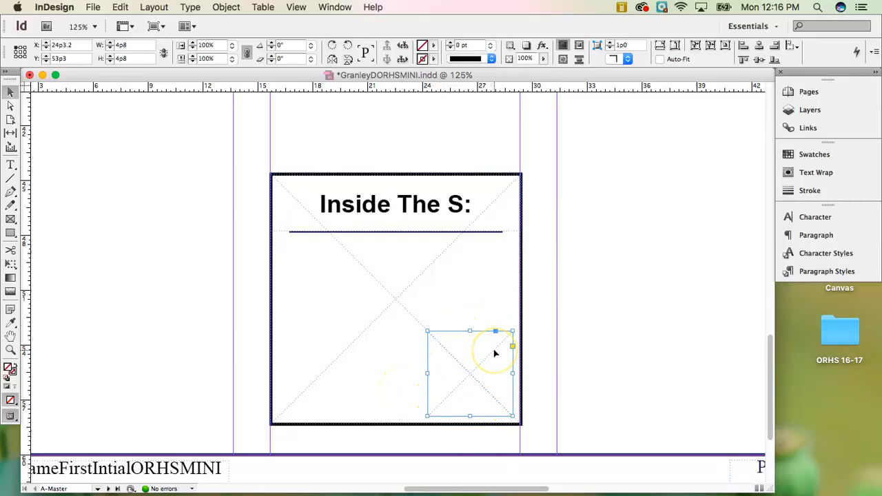
# Place the SLogo.wmf image from the Mini Files folder into the small square frame.
pyautogui.click(92, 7)
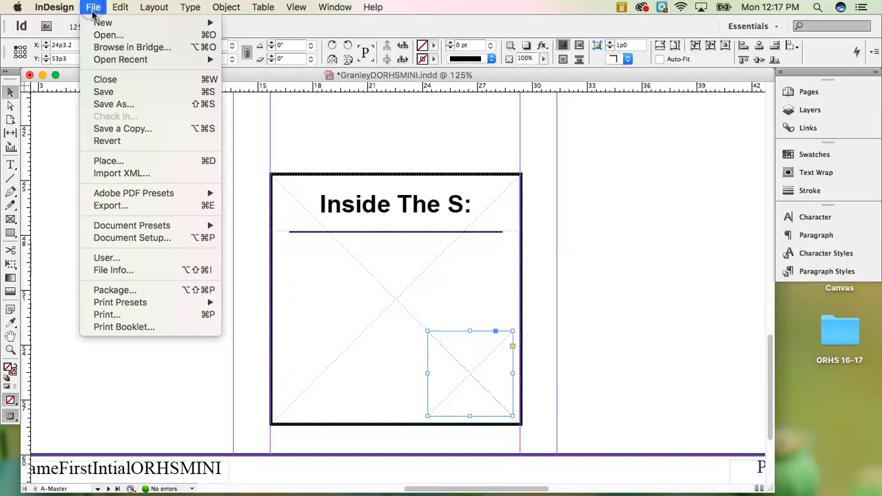
pyautogui.click(106, 160)
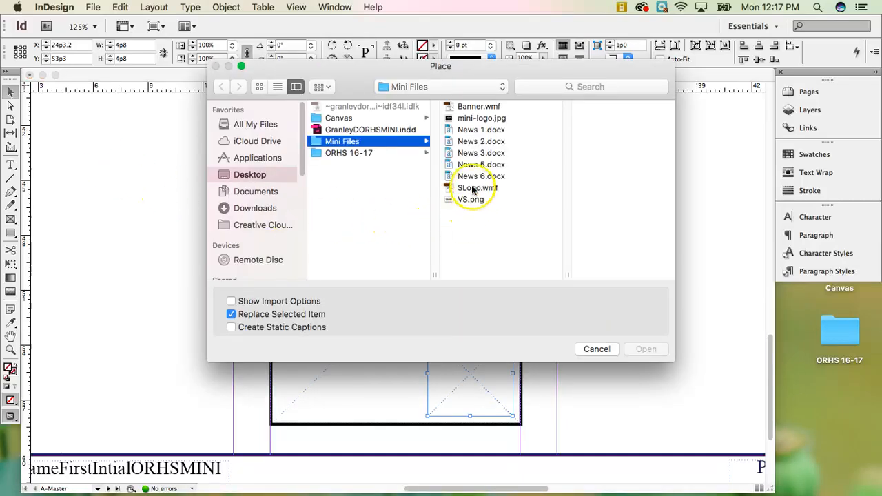
pyautogui.click(472, 188)
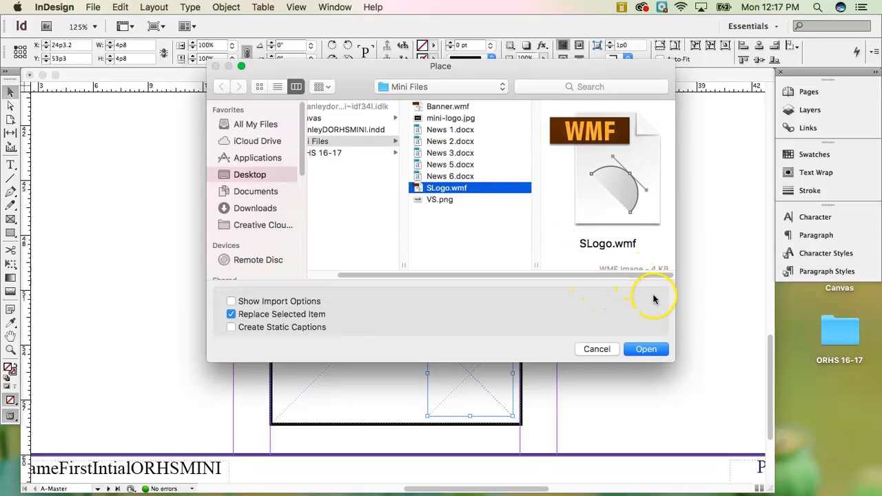
pyautogui.click(645, 349)
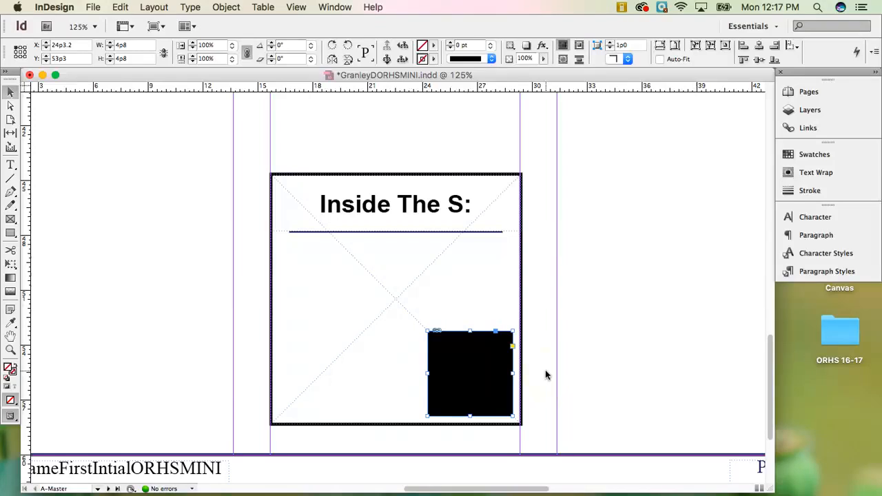
# Fit the placed S logo proportionally within its square frame.
pyautogui.click(471, 368)
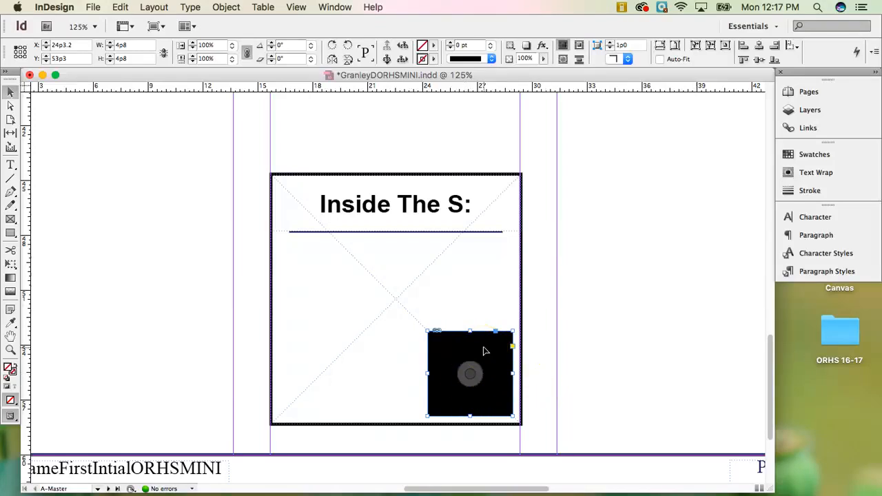
pyautogui.rightClick(485, 351)
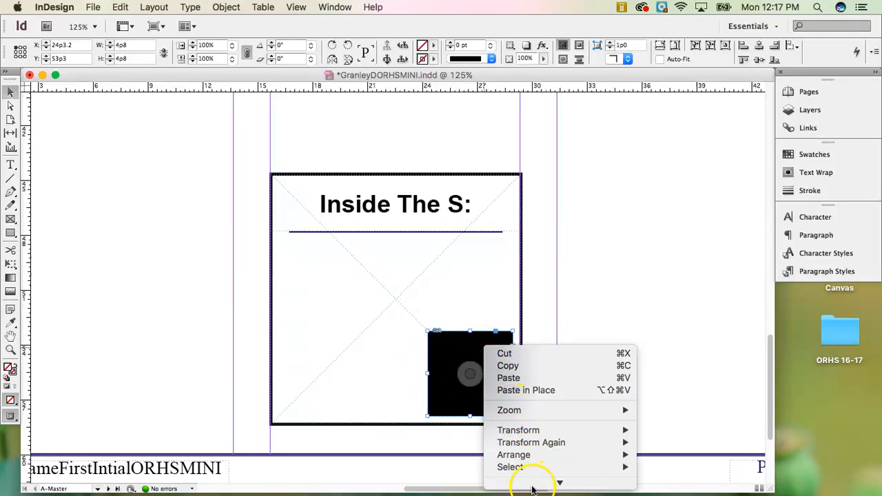
pyautogui.click(558, 484)
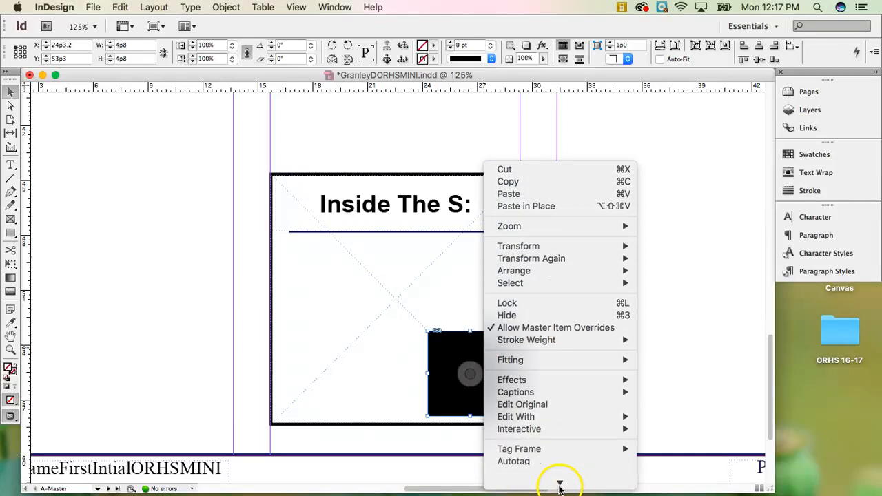
pyautogui.moveTo(548, 347)
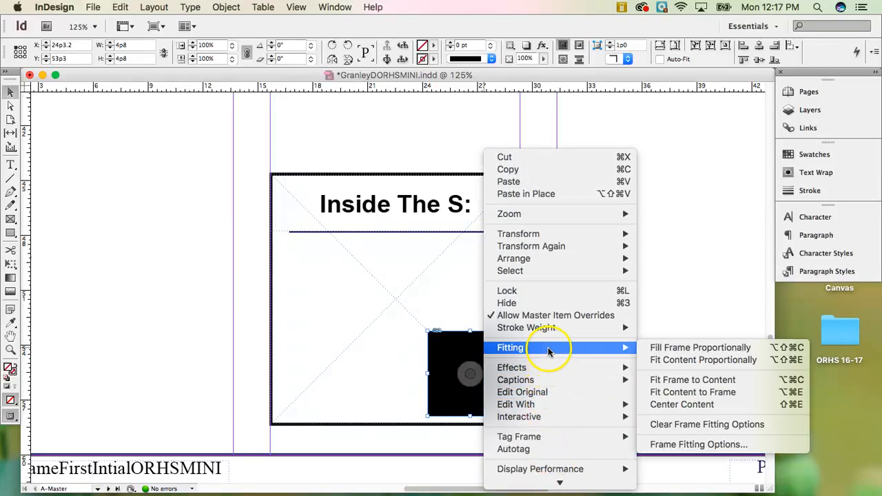
pyautogui.click(658, 358)
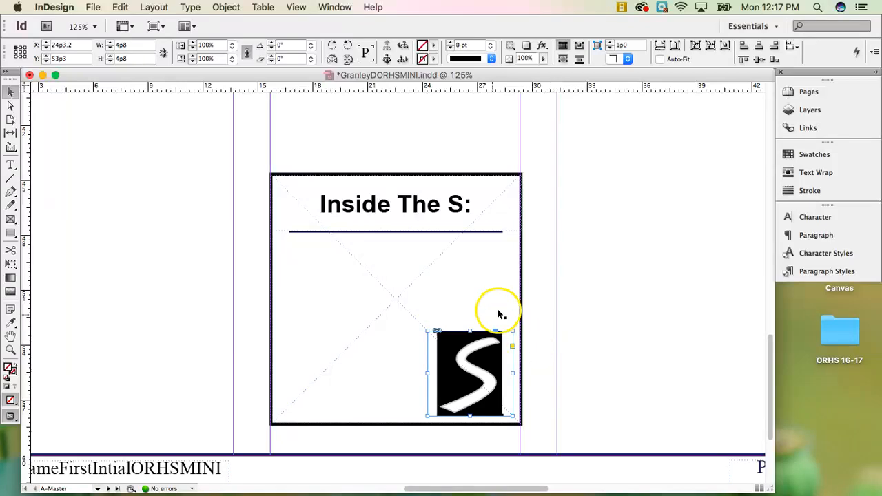
# Fill the S logo frame with the My Red swatch at a 35% tint.
pyautogui.click(434, 46)
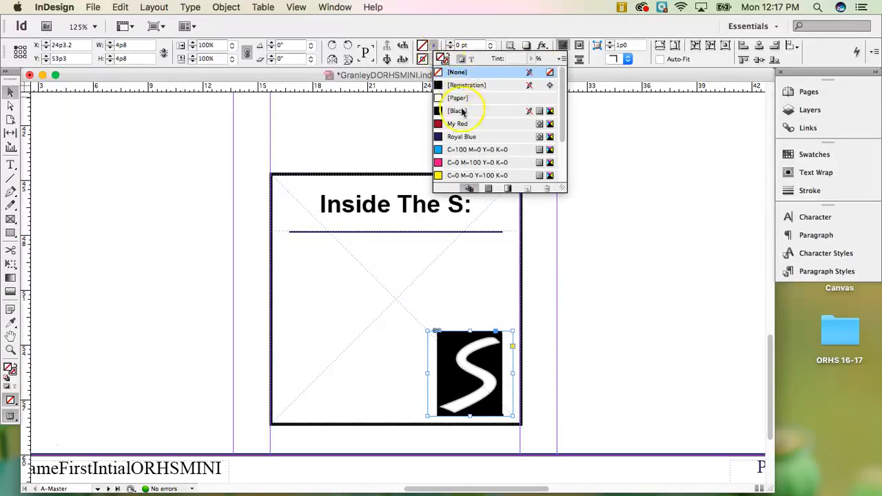
pyautogui.click(465, 125)
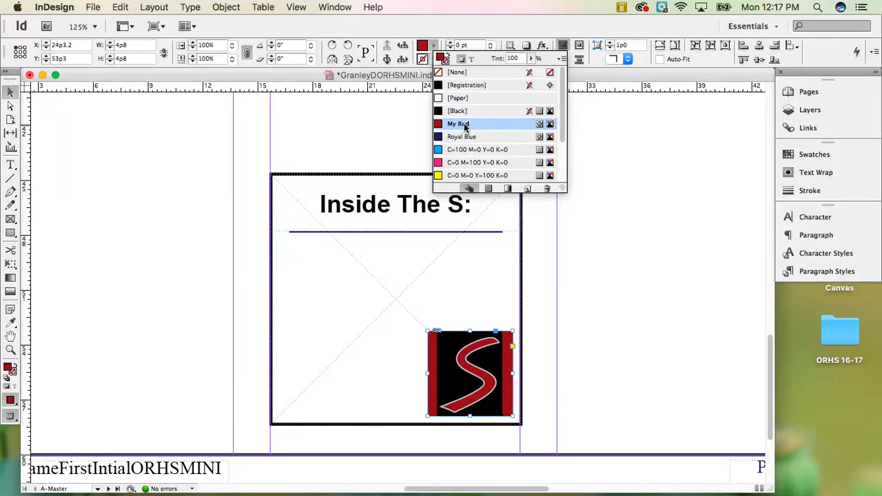
pyautogui.moveTo(519, 58); pyautogui.dragTo(504, 58)
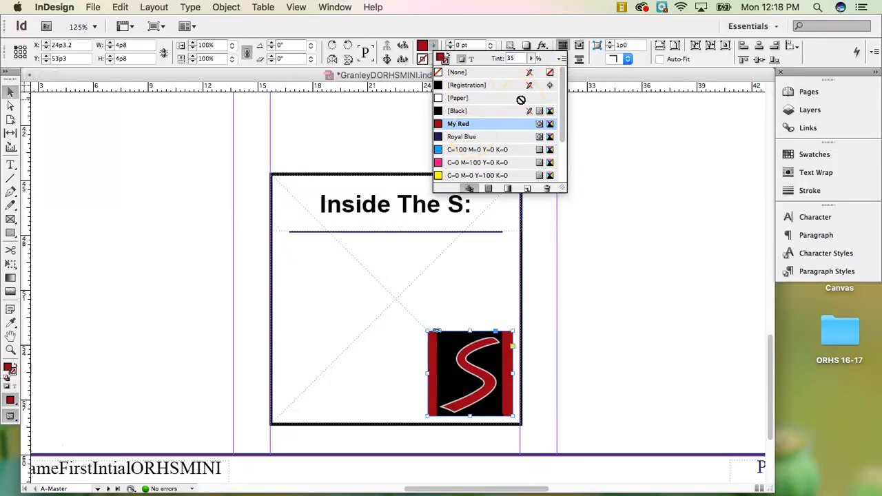
pyautogui.press('Return')
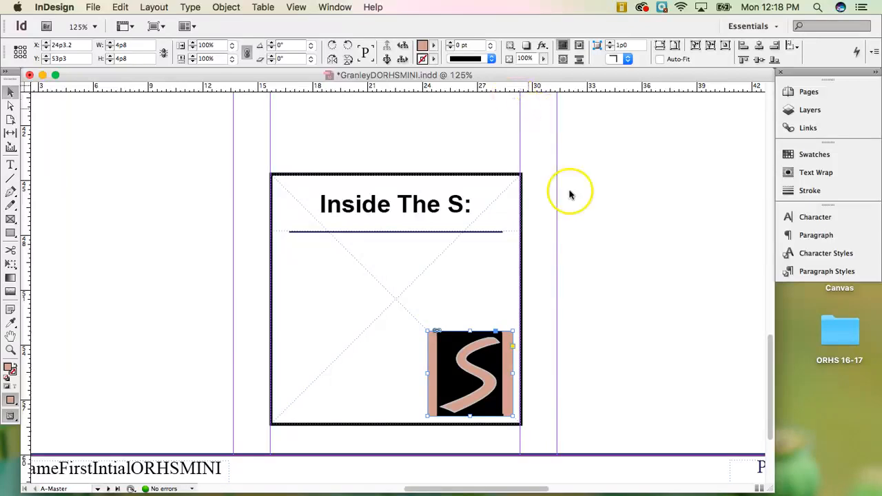
pyautogui.moveTo(492, 323); pyautogui.dragTo(456, 421)
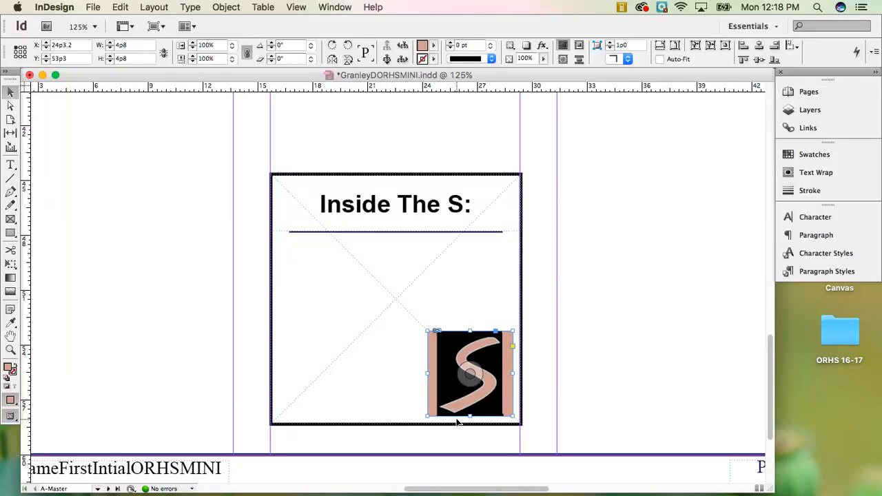
pyautogui.moveTo(456, 422); pyautogui.dragTo(442, 387)
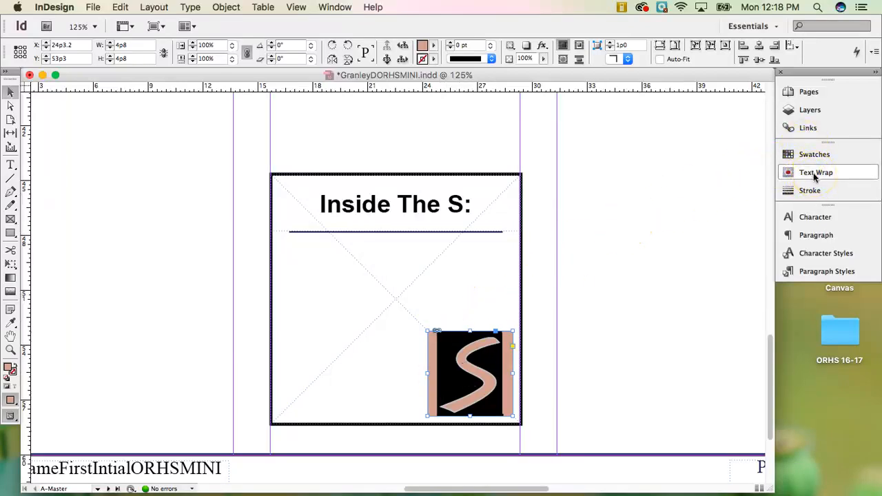
# Apply a text wrap around the bounding box of the S logo frame and unlink its offset values.
pyautogui.click(337, 7)
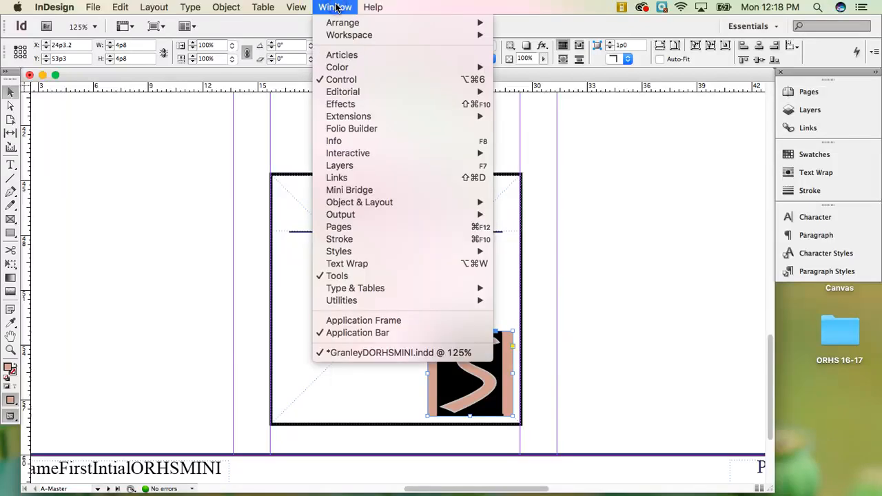
pyautogui.click(366, 267)
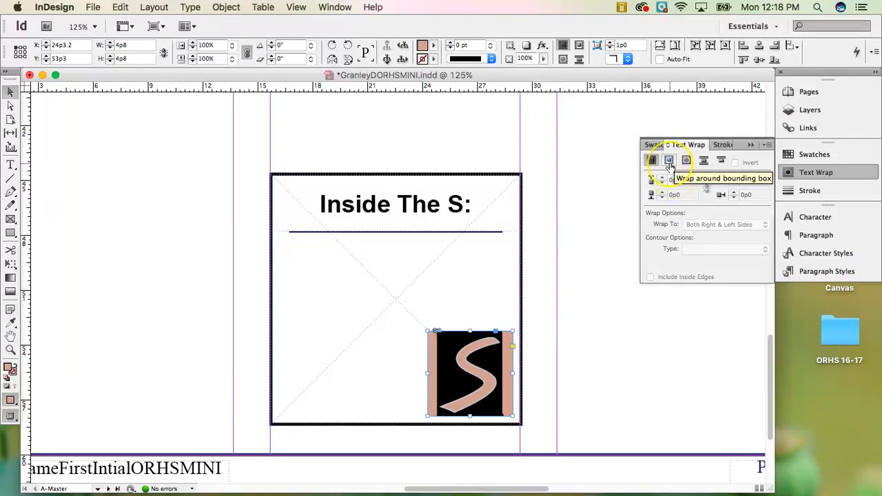
pyautogui.click(669, 163)
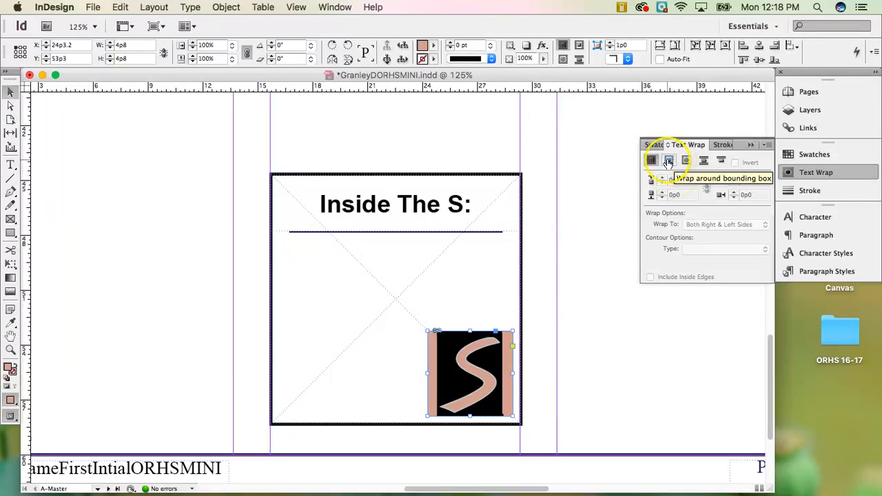
pyautogui.click(666, 161)
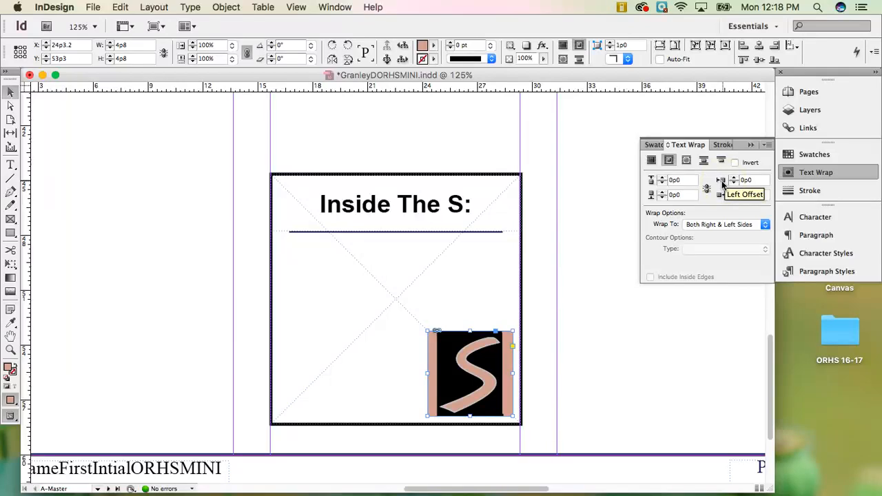
pyautogui.click(706, 188)
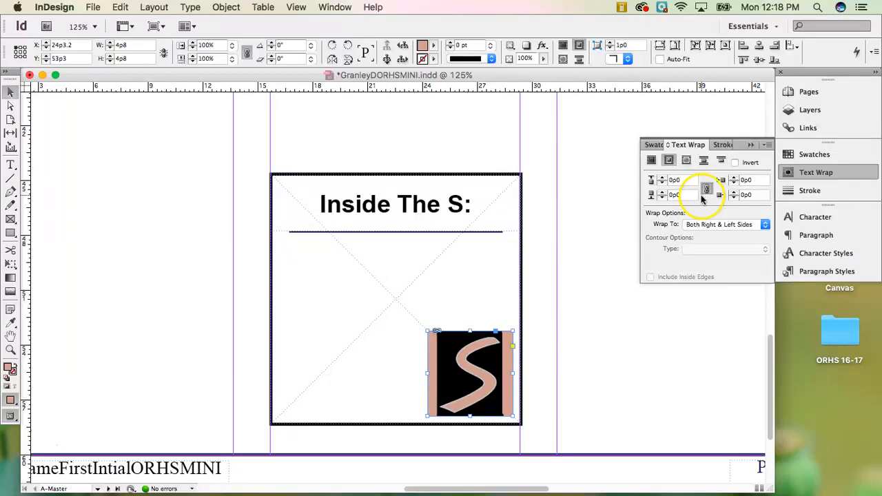
pyautogui.click(706, 190)
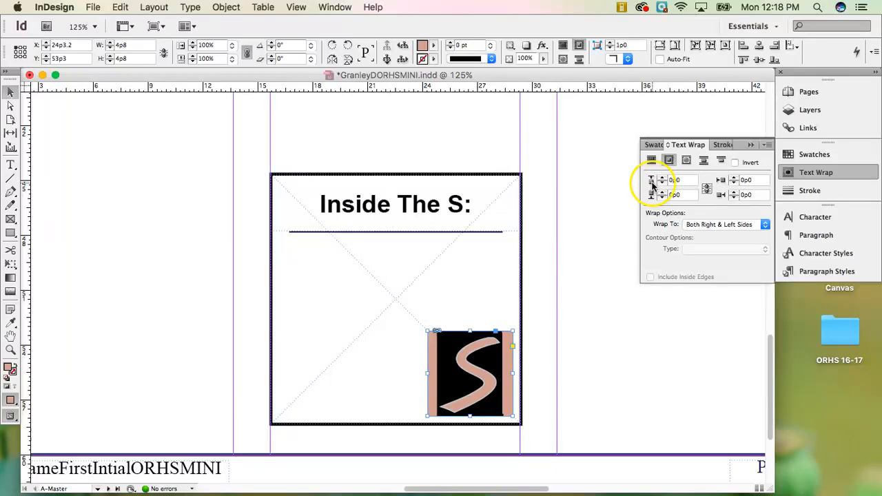
# Set the S logo's text wrap offsets to 0p3 for both top and left, and deselect the logo.
pyautogui.click(681, 180)
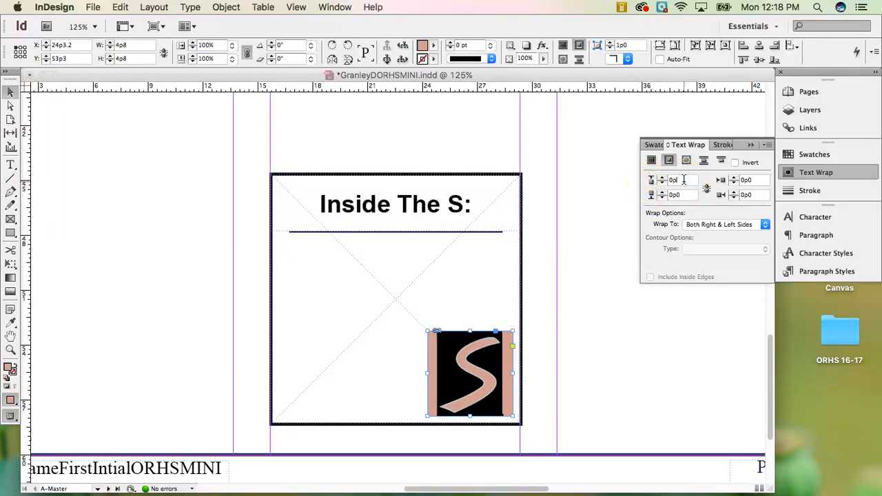
pyautogui.write('3')
pyautogui.click(725, 195)
pyautogui.click(735, 180)
pyautogui.click(734, 180)
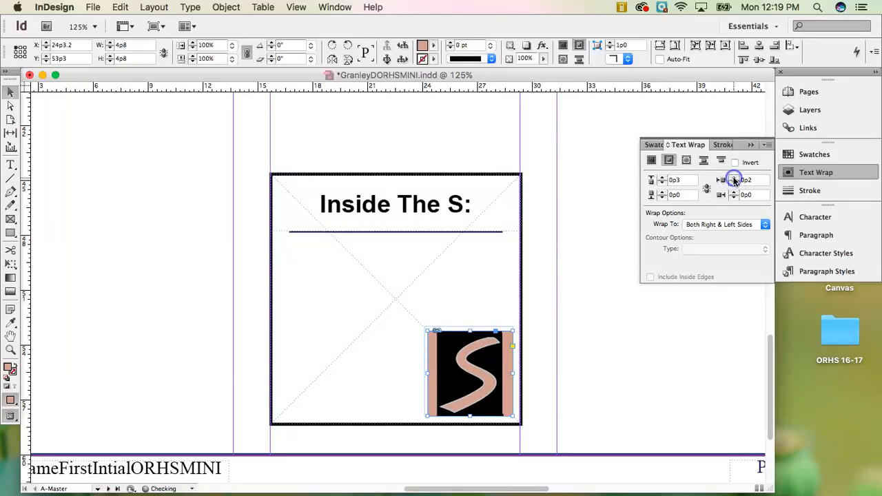
pyautogui.click(754, 181)
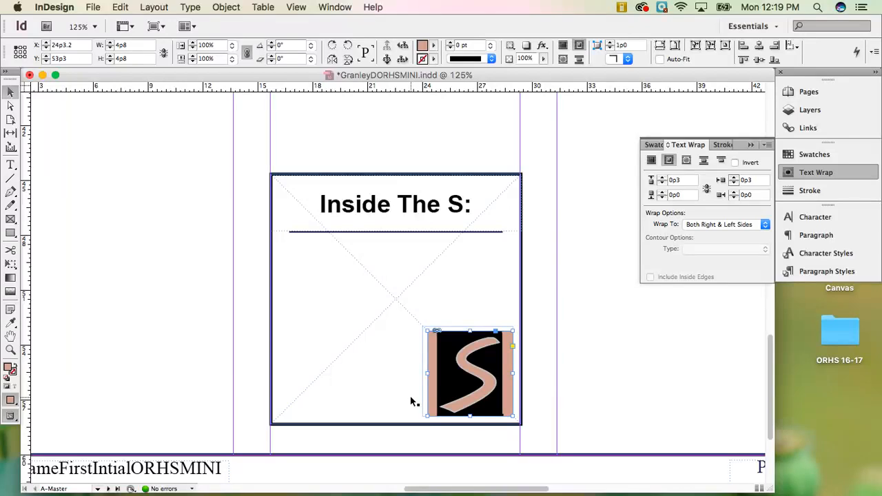
pyautogui.click(750, 145)
pyautogui.click(687, 240)
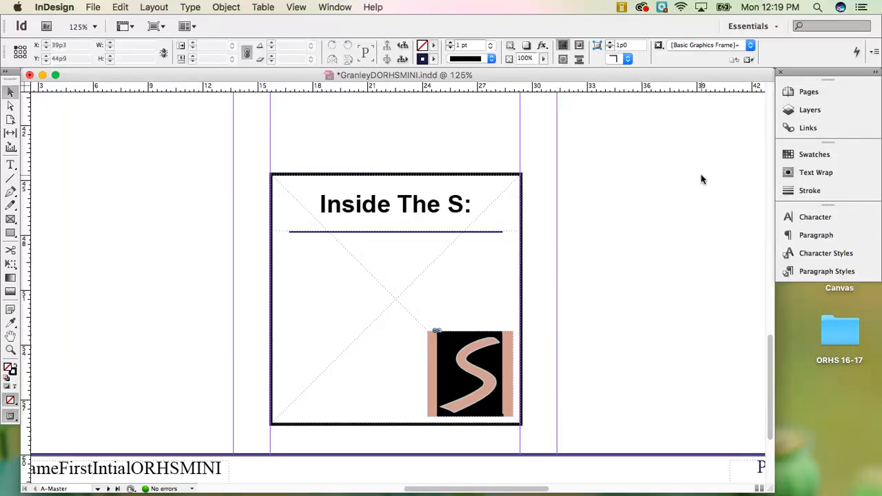
# Copy the A-Master footer line together with its file name and page number text frames.
pyautogui.press('super+minus')
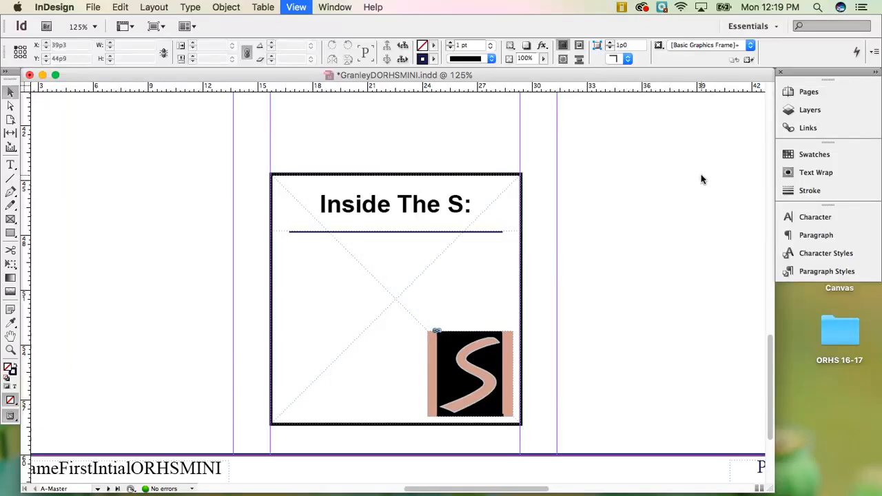
pyautogui.press('super+minus')
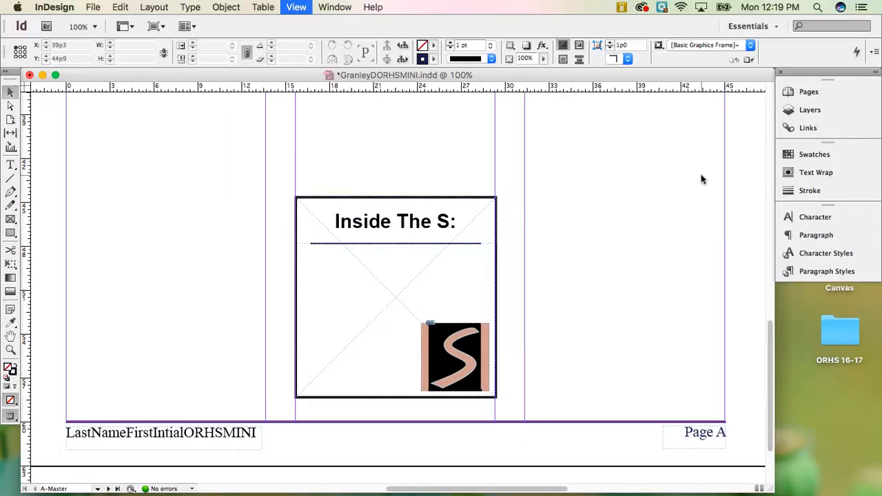
pyautogui.click(410, 389)
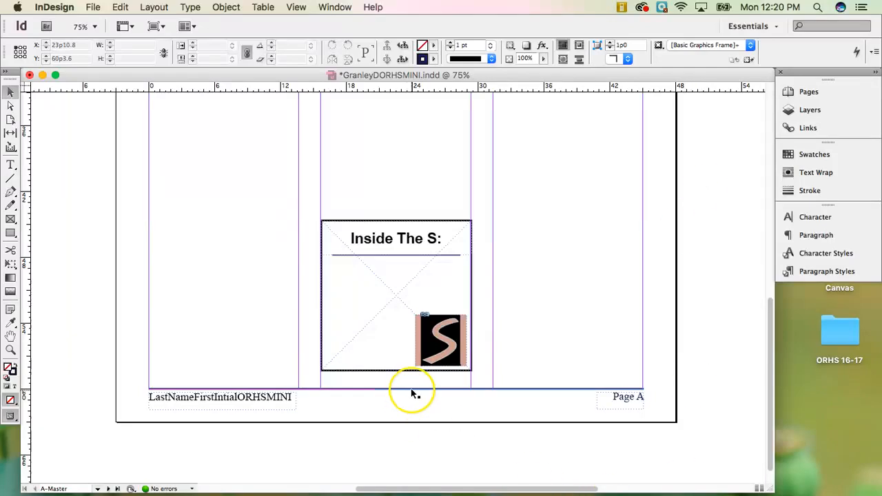
pyautogui.click(412, 390)
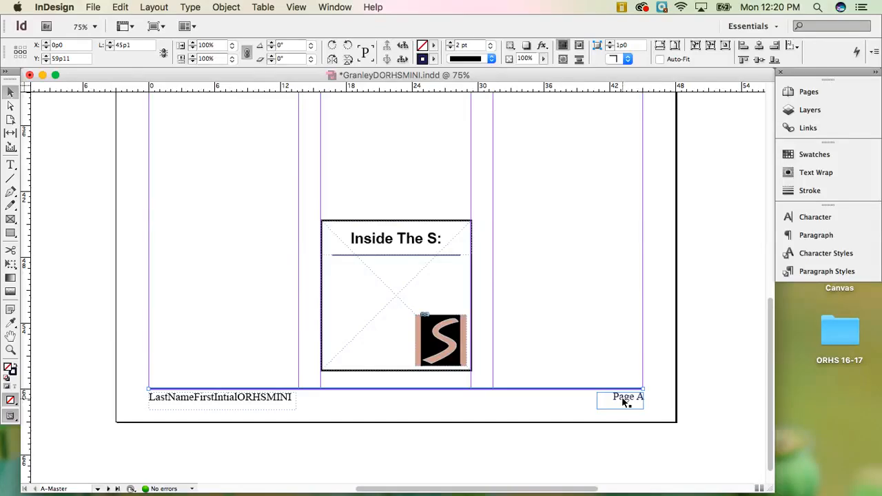
pyautogui.click(126, 326)
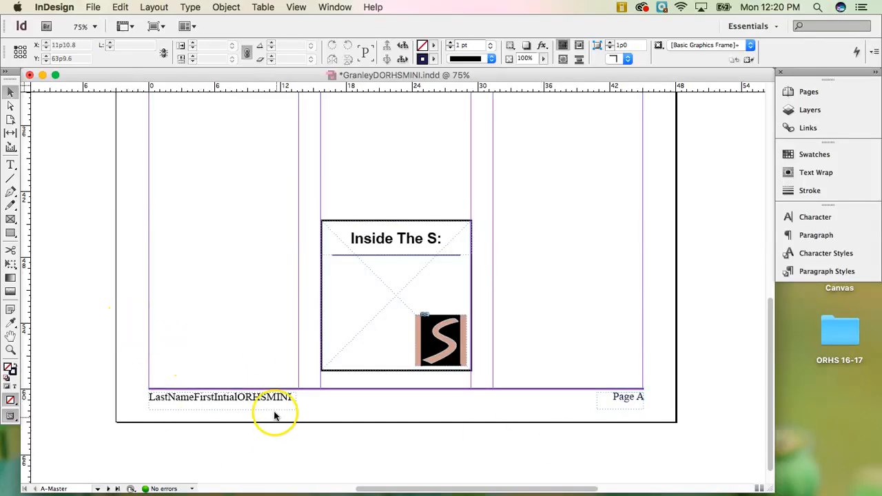
pyautogui.click(312, 390)
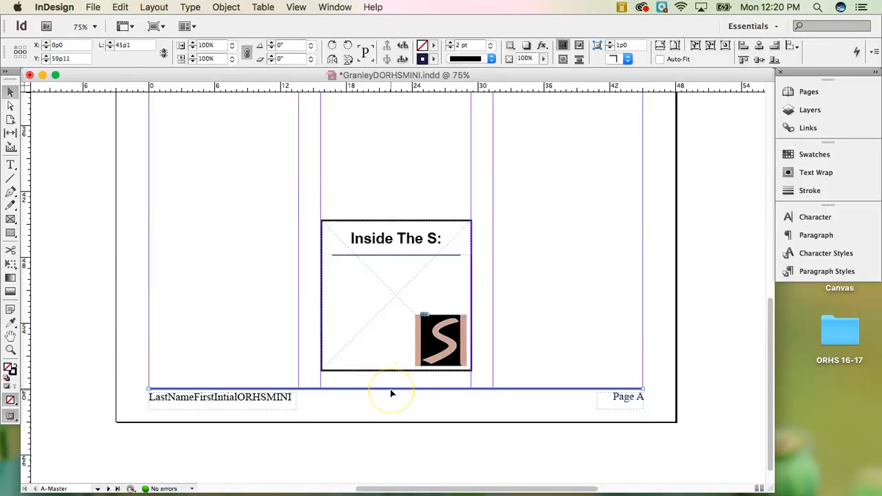
pyautogui.keyDown('shift'); pyautogui.click(261, 405); pyautogui.keyUp('shift')
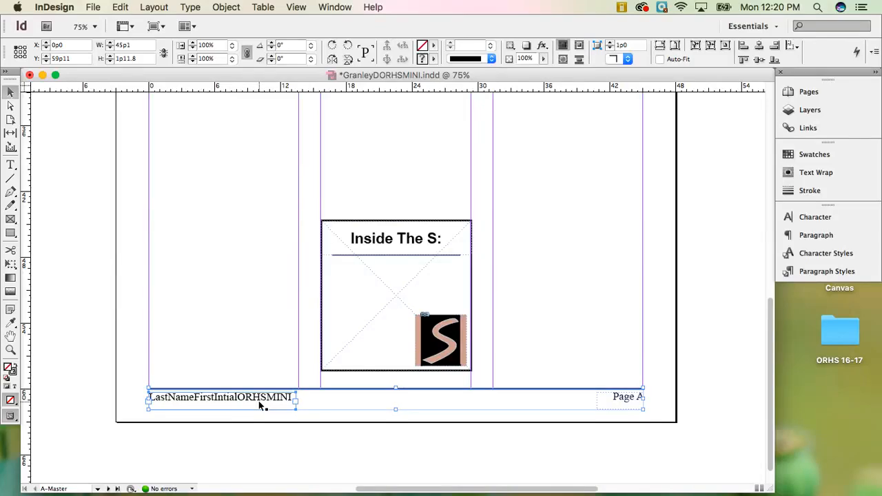
pyautogui.keyDown('shift'); pyautogui.click(620, 401); pyautogui.keyUp('shift')
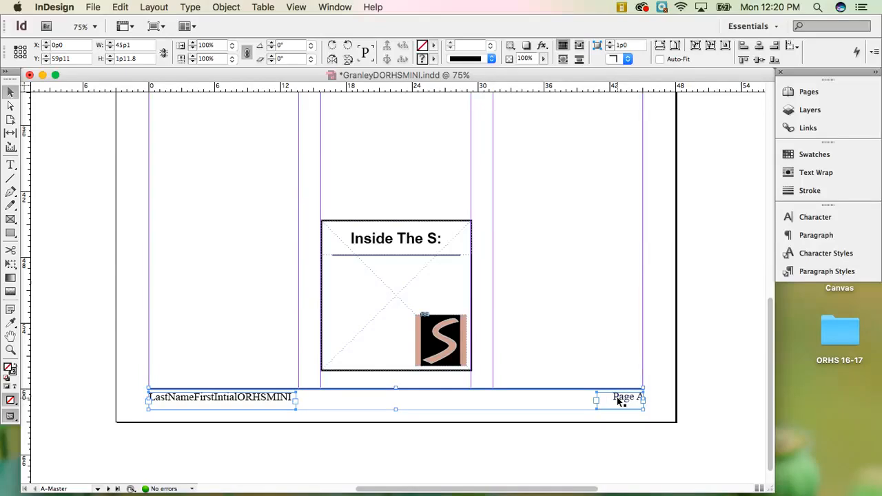
pyautogui.press('super+c')
# Paste the copied footer onto B-Master and move it so its line sits on the bottom margin at Y 60p0.
pyautogui.click(801, 91)
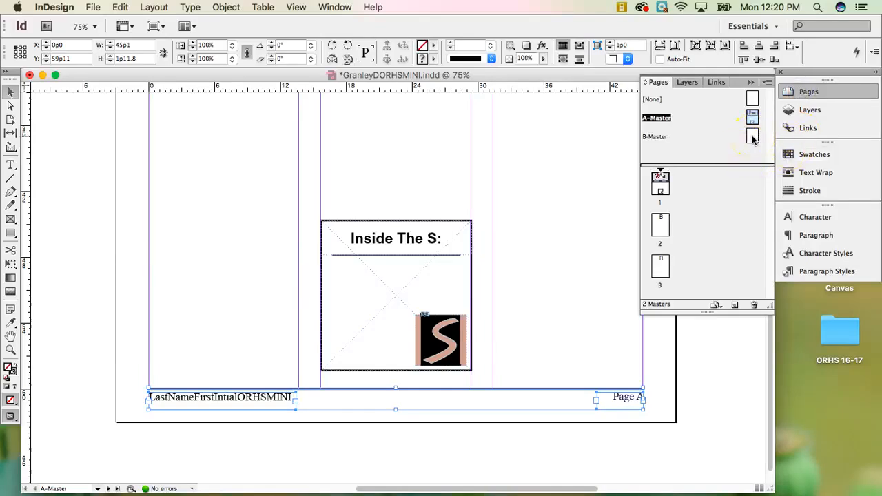
pyautogui.doubleClick(752, 138)
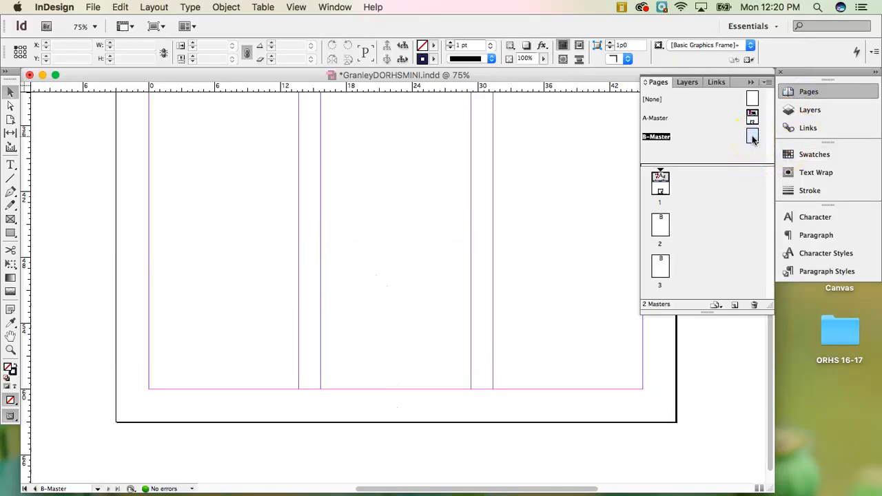
pyautogui.click(750, 82)
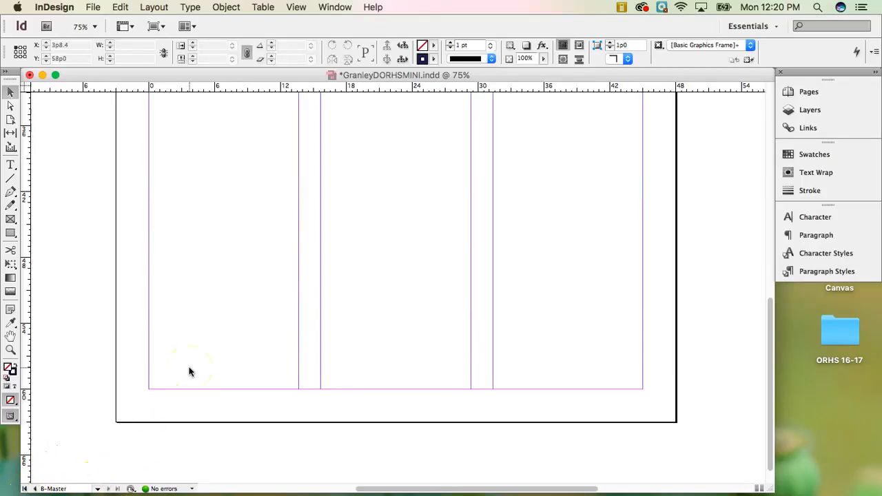
pyautogui.press('super+v')
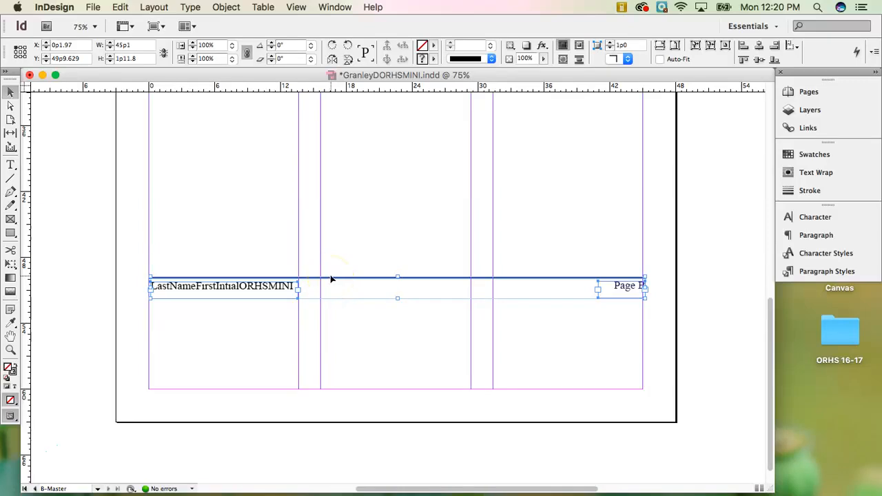
pyautogui.moveTo(330, 277); pyautogui.dragTo(329, 390)
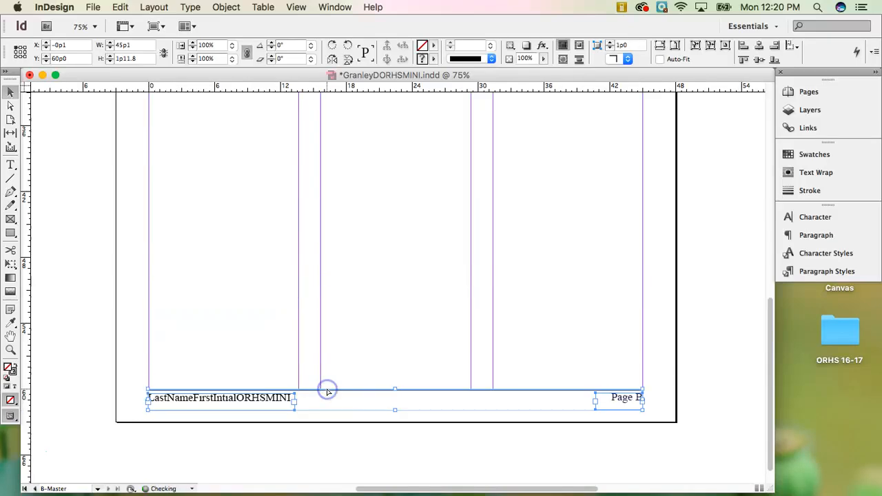
pyautogui.click(410, 317)
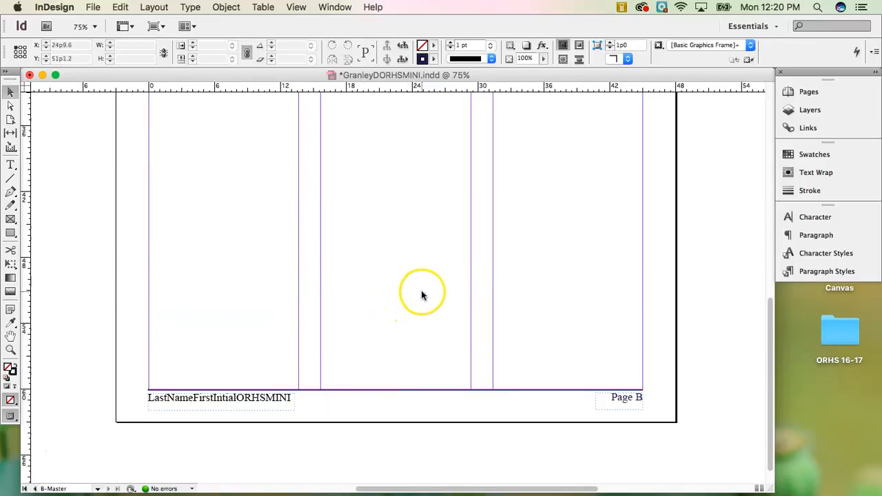
pyautogui.click(638, 403)
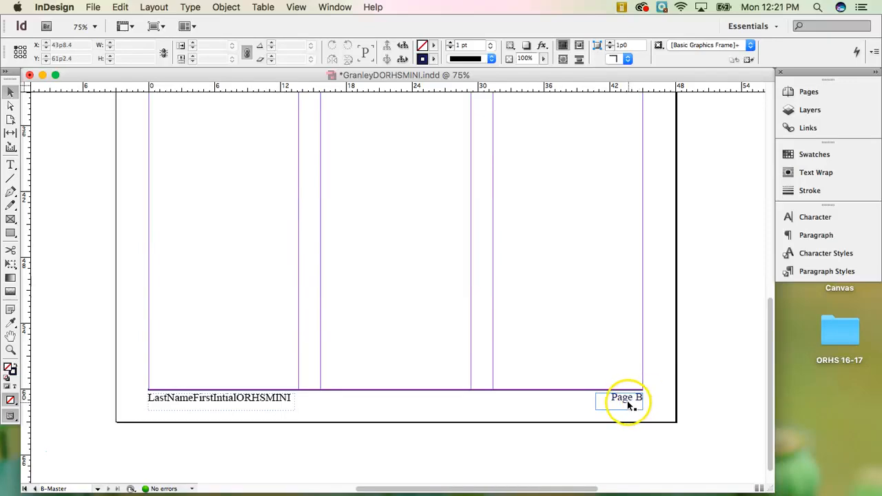
pyautogui.click(622, 425)
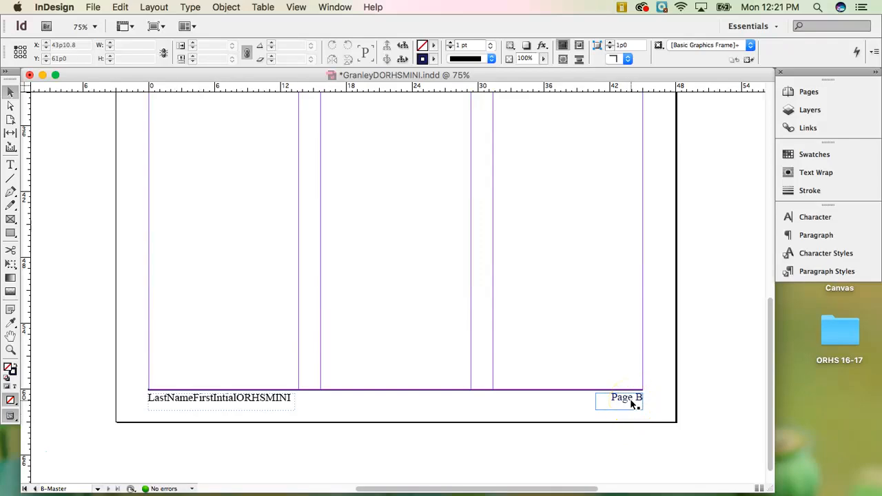
pyautogui.click(495, 314)
# Draw a 12 pt Royal Blue line 45p0 long across the top margin of B-Master, from the left to the right margin.
pyautogui.scroll(-1, 498, 314)
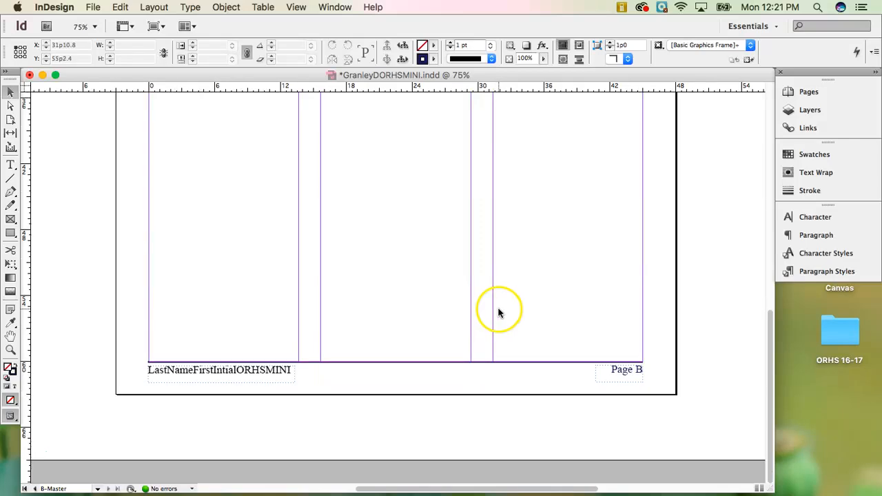
pyautogui.scroll(5, 499, 313)
pyautogui.click(749, 284)
pyautogui.moveTo(770, 265); pyautogui.dragTo(764, 141)
pyautogui.click(377, 199)
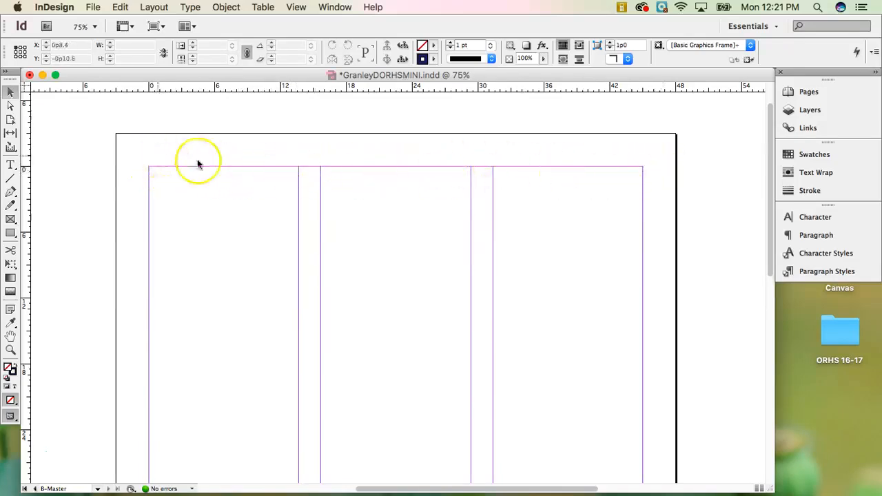
pyautogui.click(11, 178)
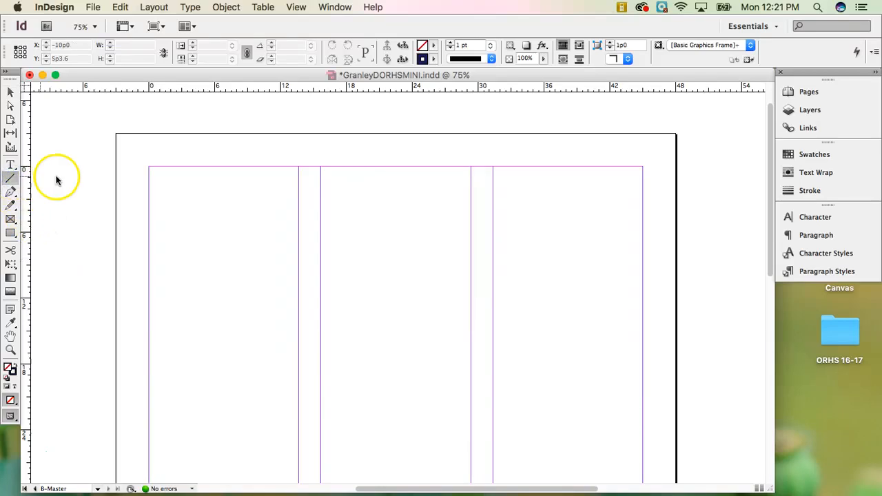
pyautogui.click(432, 61)
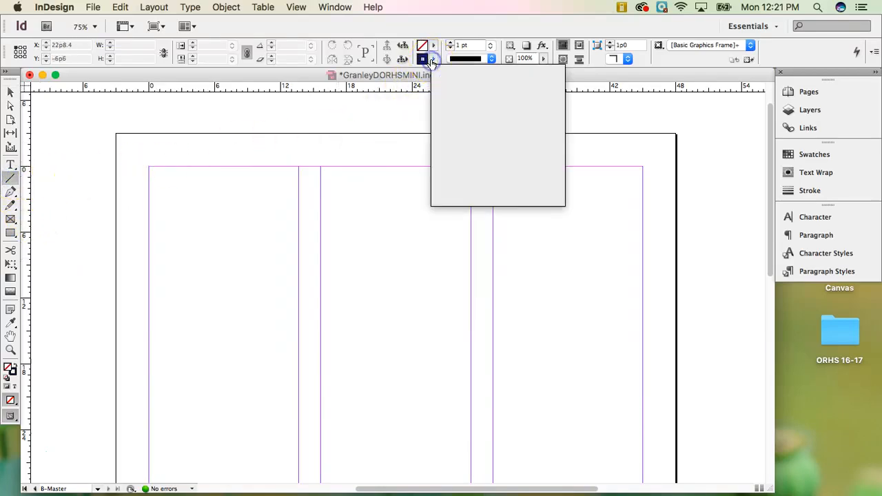
pyautogui.click(423, 59)
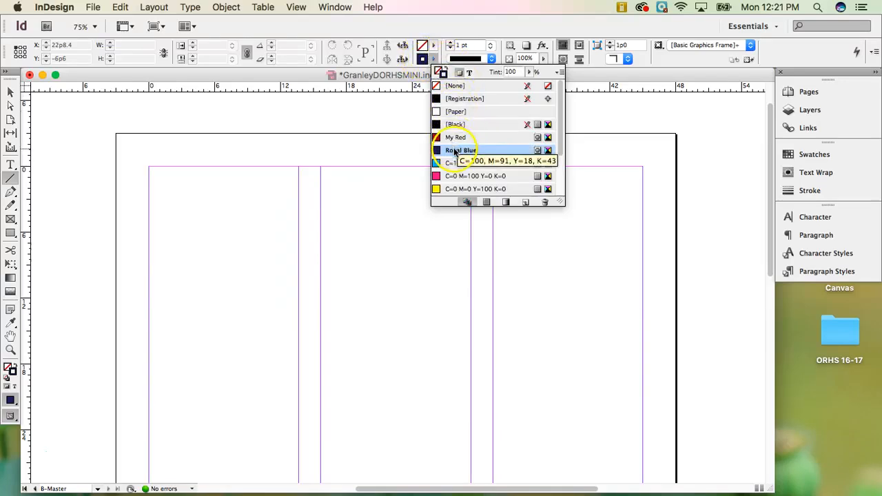
pyautogui.click(460, 45)
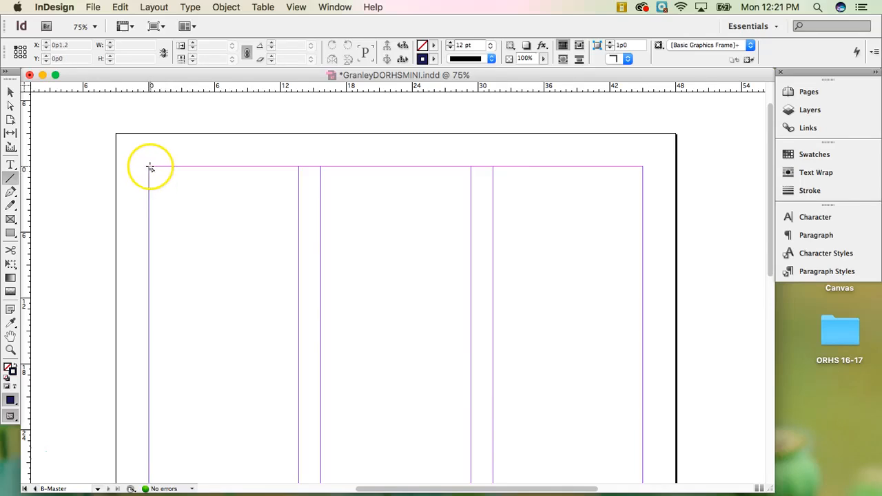
pyautogui.moveTo(148, 166)
pyautogui.mouseDown()
pyautogui.moveTo(385, 171)
pyautogui.moveTo(571, 156)
pyautogui.moveTo(641, 166)
pyautogui.mouseUp()
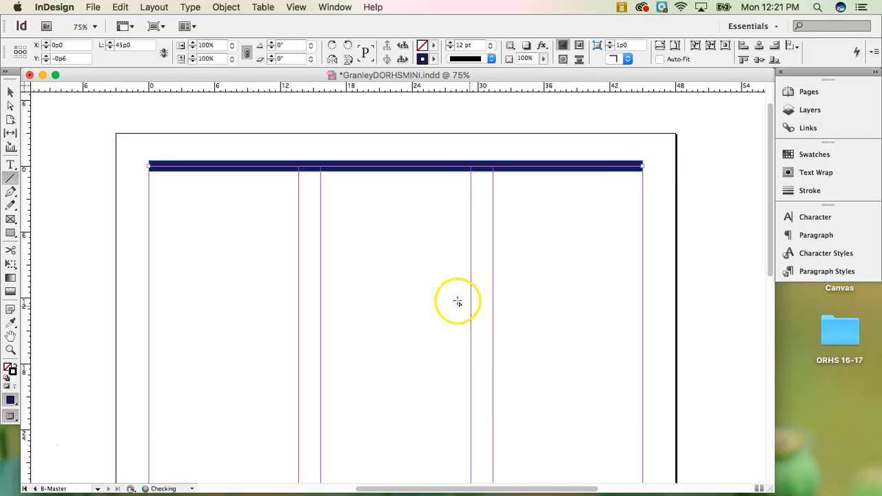
pyautogui.click(10, 91)
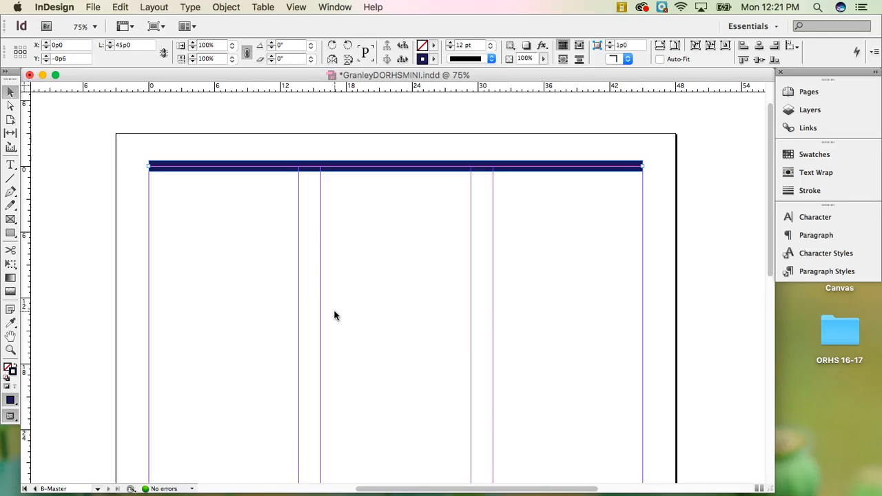
pyautogui.click(87, 149)
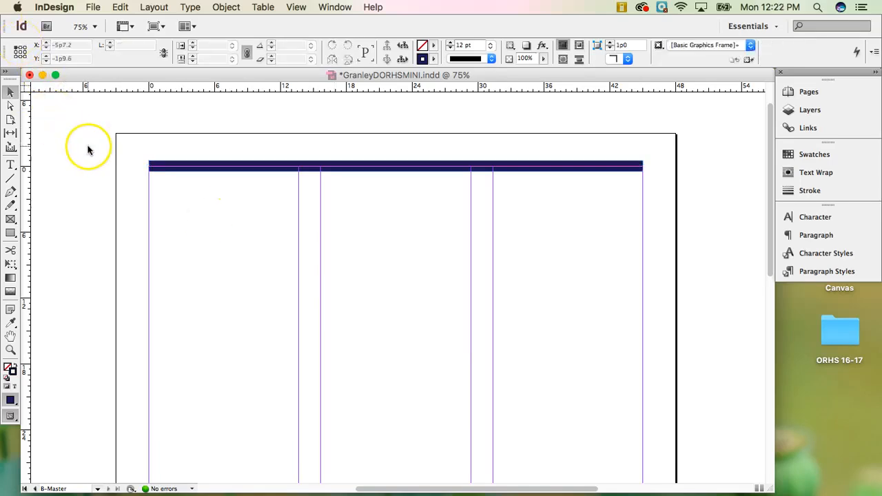
# Check which master page is applied to each of the three document pages.
pyautogui.click(806, 92)
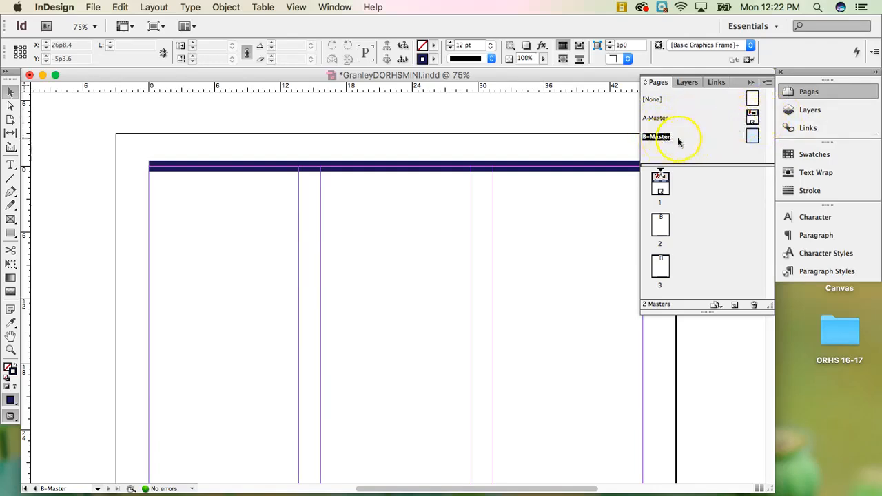
pyautogui.click(752, 137)
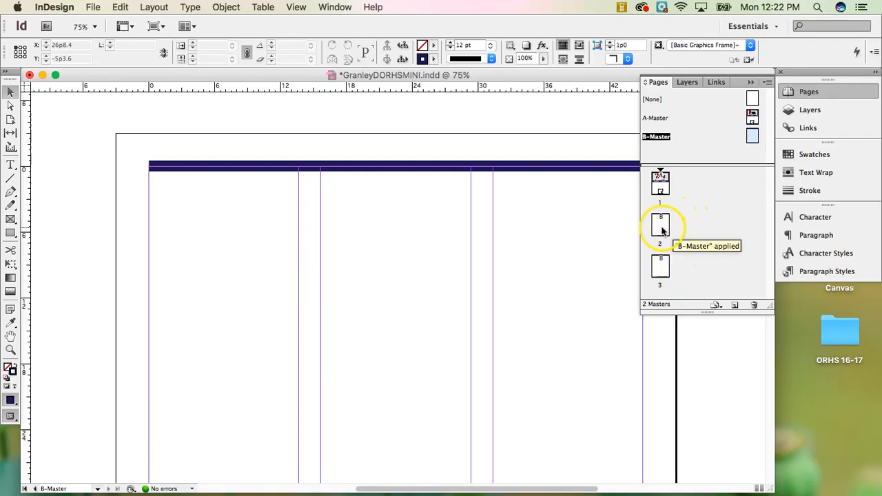
pyautogui.click(751, 82)
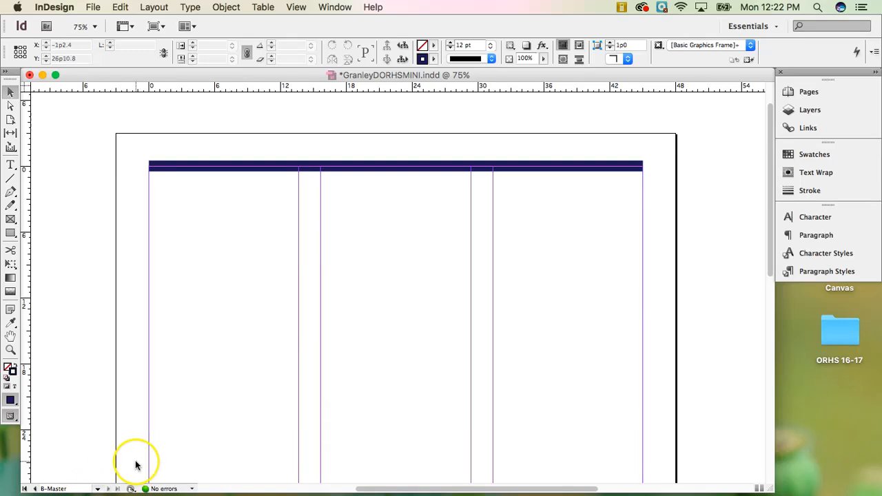
# Go to page 1 and inspect how the A-Master masthead, volume line, contents box and footer appear on it.
pyautogui.press('super+0')
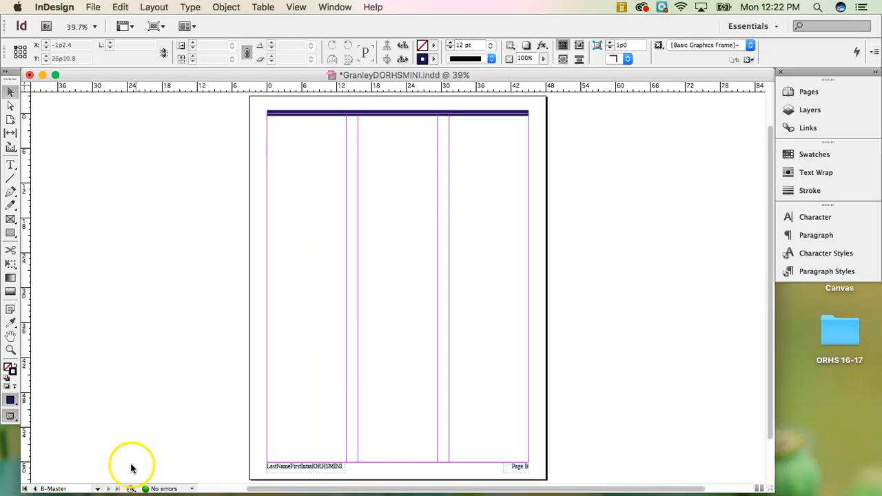
pyautogui.click(96, 488)
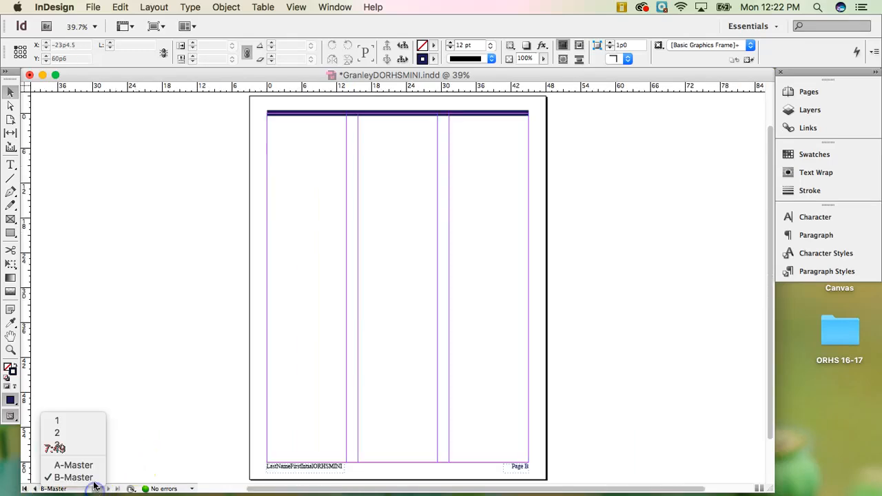
pyautogui.click(83, 421)
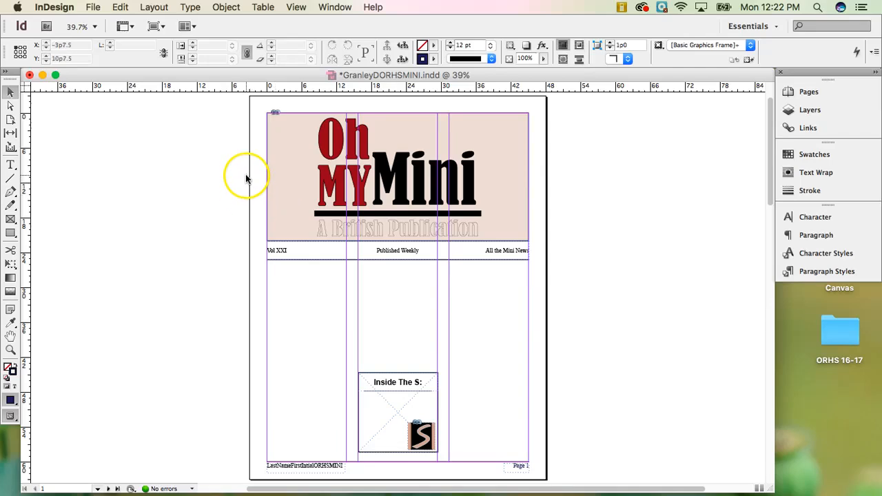
pyautogui.moveTo(262, 170); pyautogui.dragTo(383, 196)
pyautogui.moveTo(262, 203); pyautogui.dragTo(377, 275)
pyautogui.moveTo(496, 205); pyautogui.dragTo(487, 320)
pyautogui.moveTo(498, 251); pyautogui.dragTo(406, 353)
pyautogui.moveTo(410, 235); pyautogui.dragTo(417, 310)
pyautogui.moveTo(327, 246); pyautogui.dragTo(416, 248)
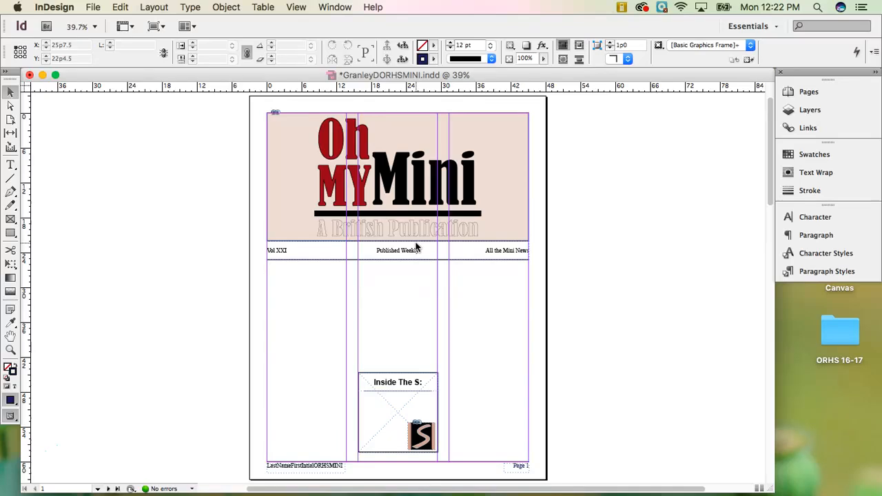
pyautogui.moveTo(450, 310); pyautogui.dragTo(546, 470)
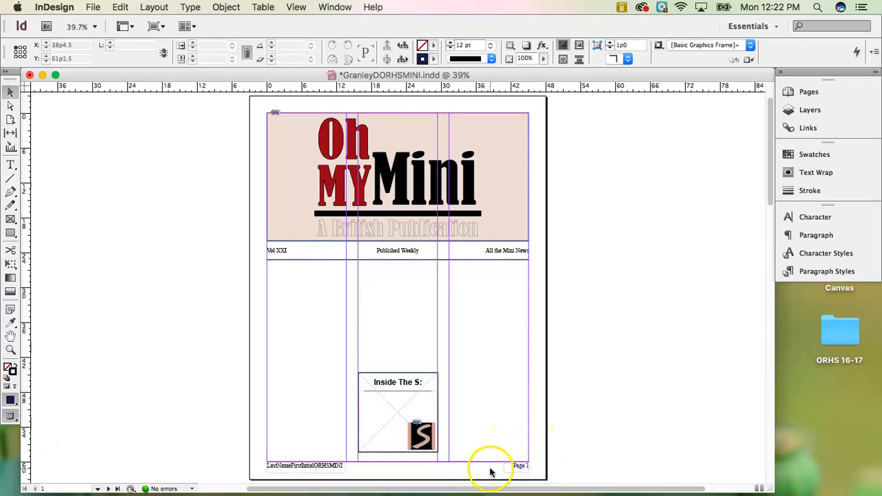
# Go to page 2 and page 3 in turn to check the B-Master top line, footer and page number on each.
pyautogui.click(97, 488)
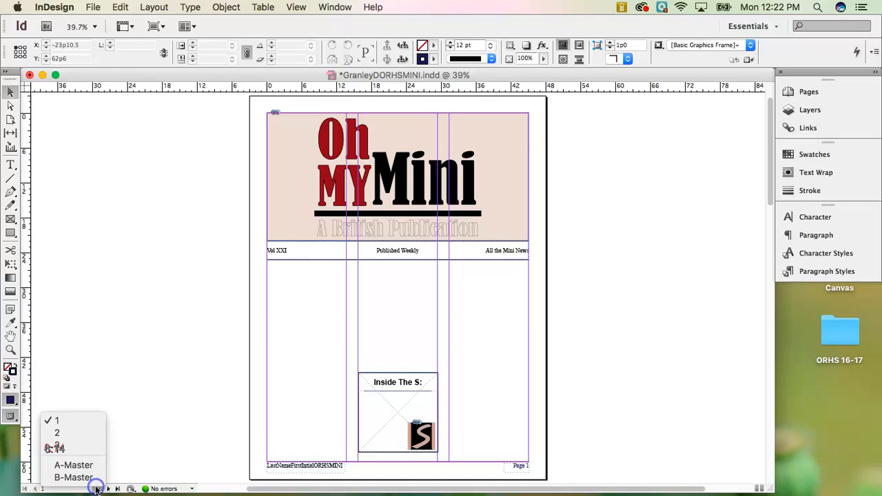
pyautogui.click(90, 433)
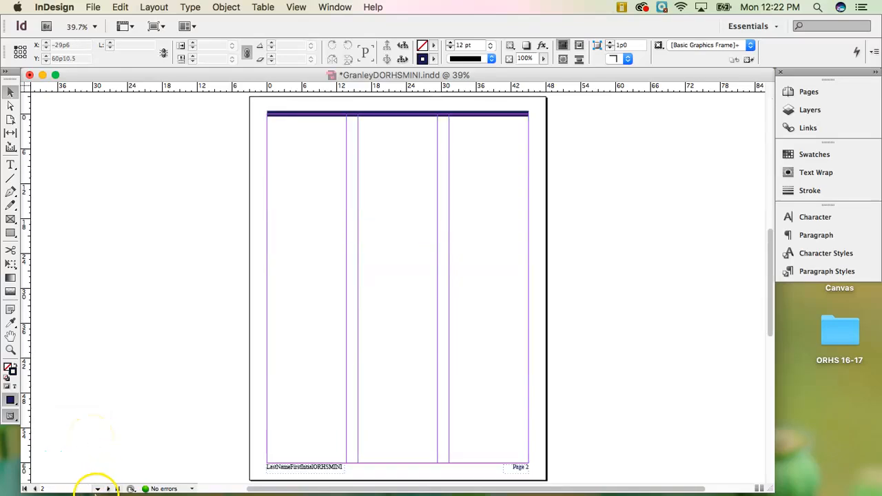
pyautogui.click(97, 488)
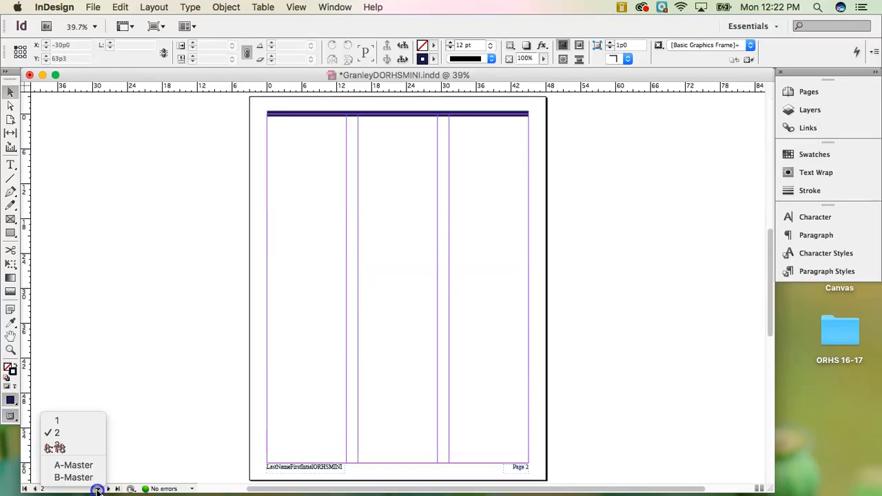
pyautogui.click(78, 449)
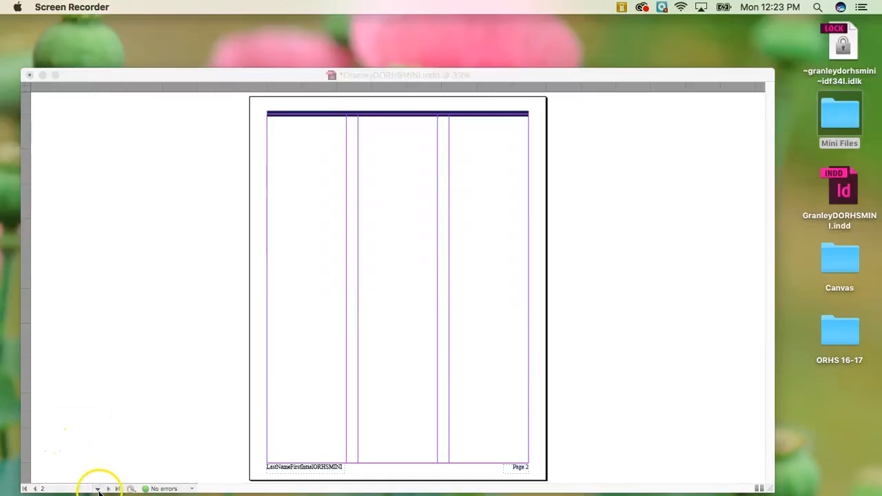
pyautogui.click(128, 358)
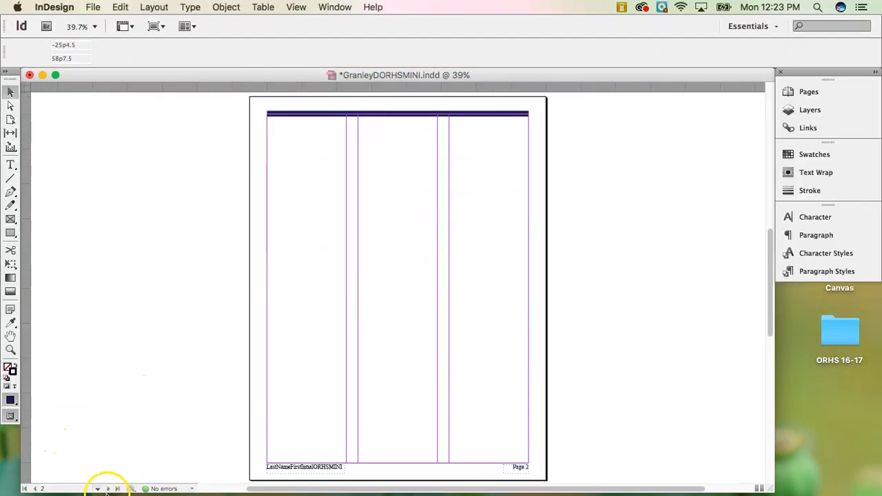
pyautogui.click(97, 488)
pyautogui.click(98, 488)
pyautogui.click(98, 488)
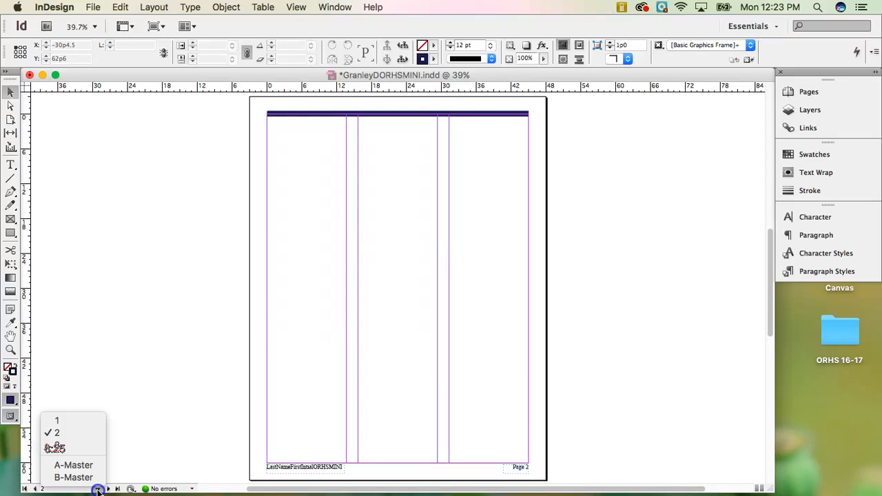
pyautogui.click(86, 447)
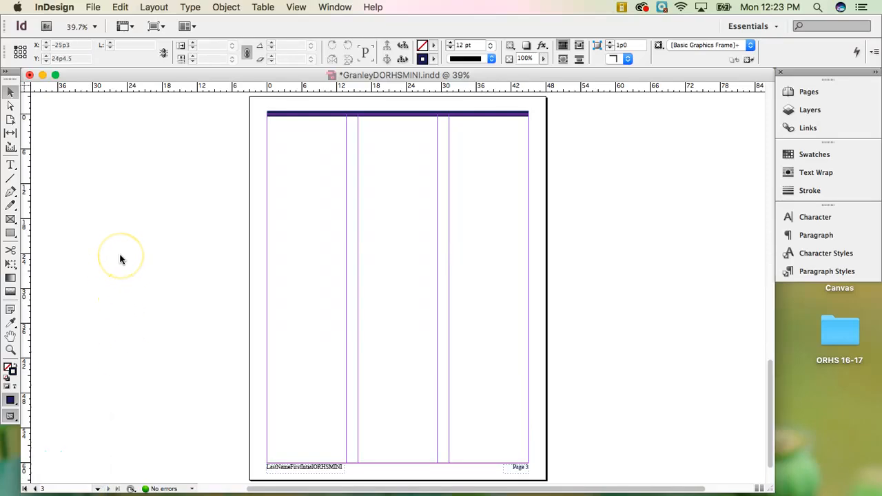